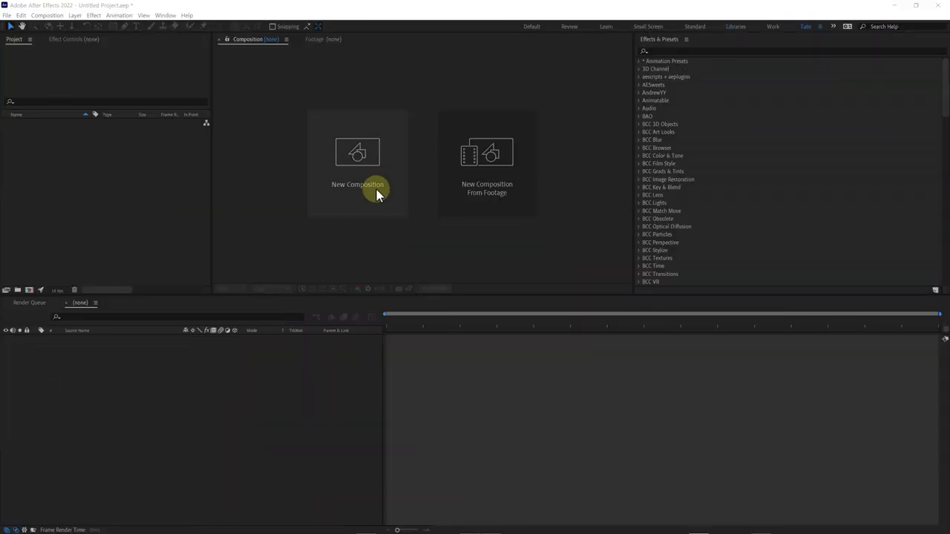
- Create a composition named 'confetti' and add a new solid layer to it
{"action": "left_click", "coordinate": [377, 190]}
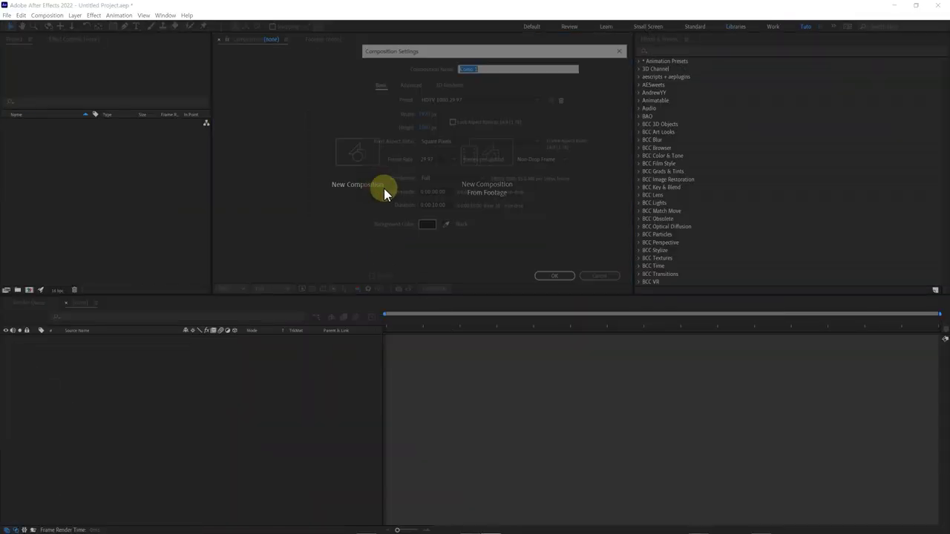
{"action": "type", "text": "confetti"}
{"action": "left_click", "coordinate": [556, 279]}
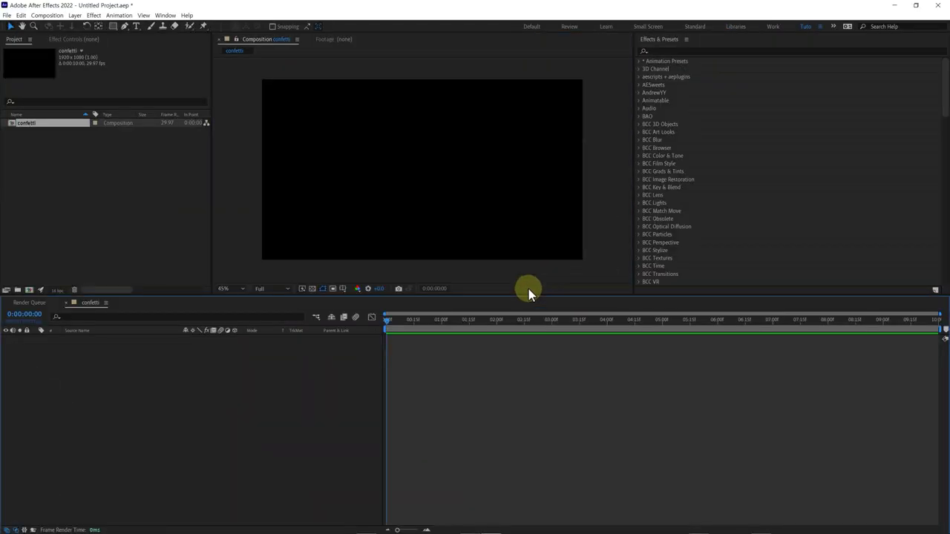
{"action": "right_click", "coordinate": [408, 351]}
{"action": "mouse_move", "coordinate": [419, 354]}
{"action": "left_click", "coordinate": [547, 371]}
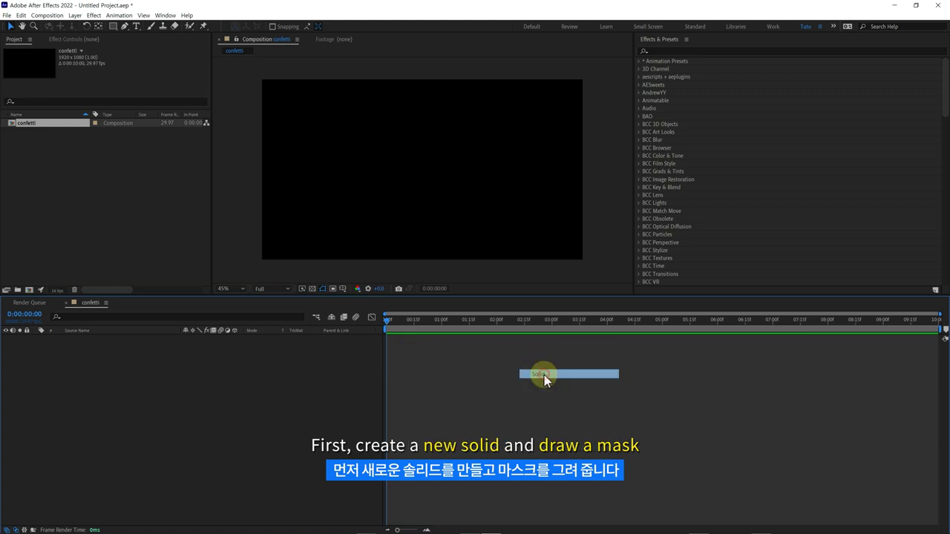
{"action": "type", "text": "confetti"}
{"action": "left_click", "coordinate": [565, 271]}
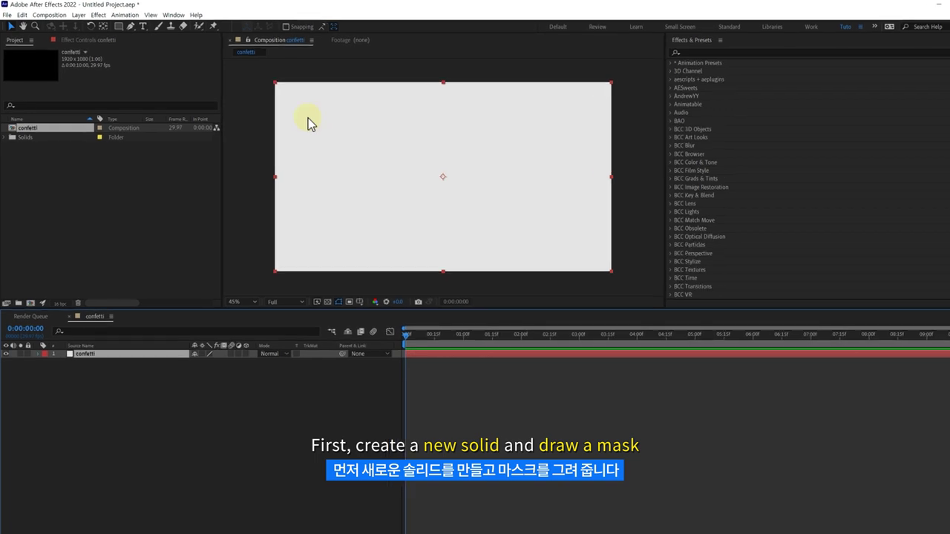
- Draw a closed trapezoid mask on the solid with the Pen tool and enable Collapse Transformations
{"action": "left_click", "coordinate": [125, 26]}
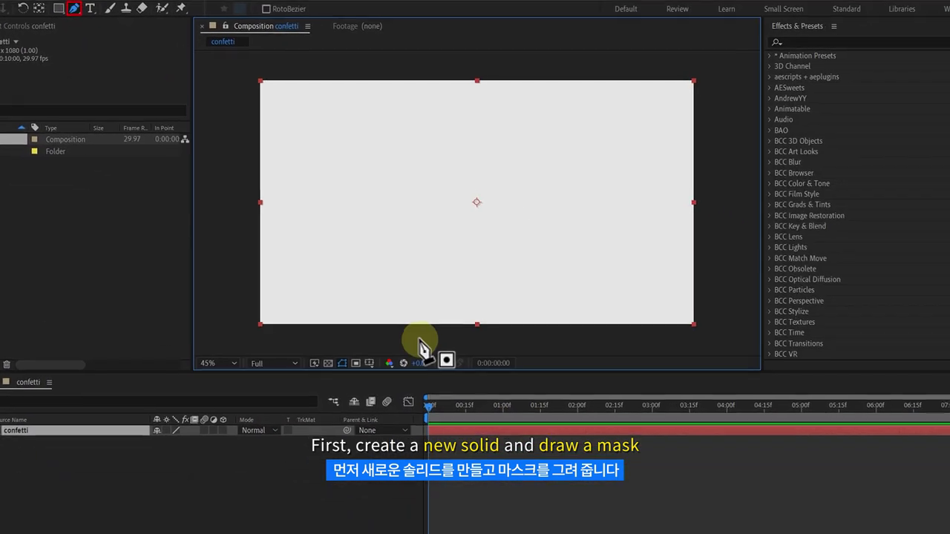
{"action": "left_click", "coordinate": [418, 340]}
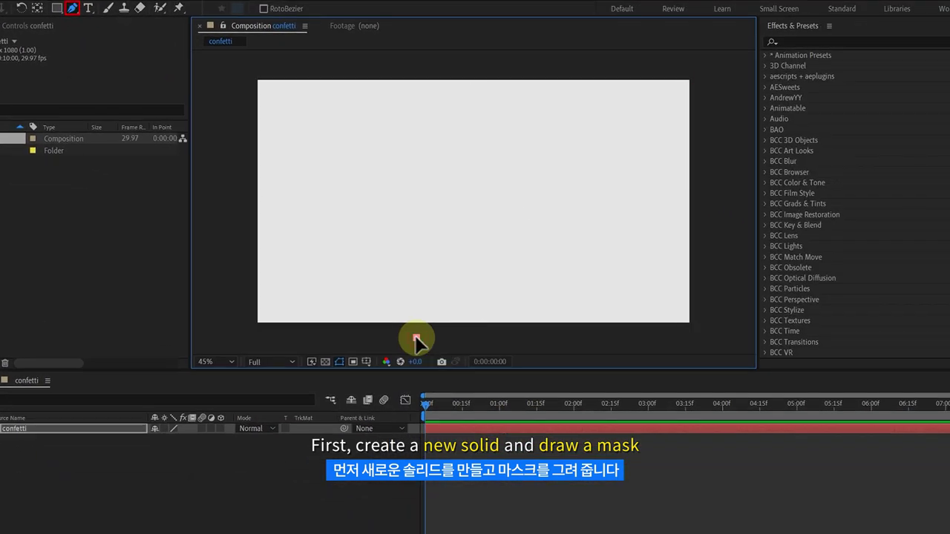
{"action": "left_click", "coordinate": [388, 176]}
{"action": "left_click", "coordinate": [531, 175]}
{"action": "left_click", "coordinate": [499, 339]}
{"action": "left_click", "coordinate": [416, 338]}
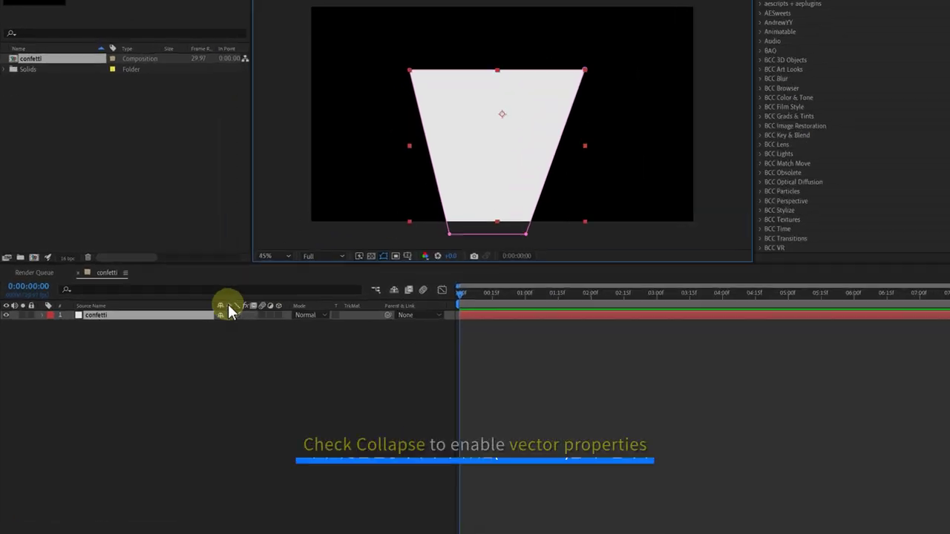
{"action": "left_click", "coordinate": [193, 340]}
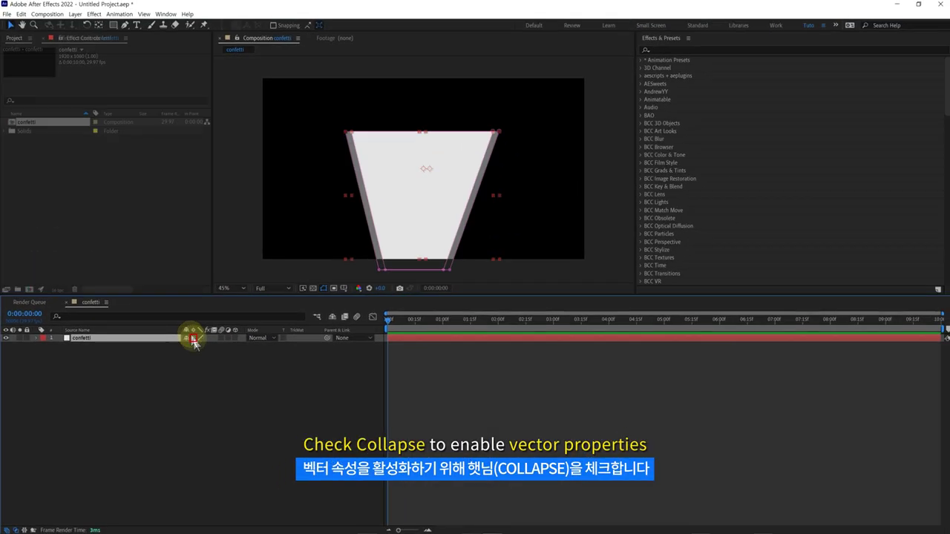
- Apply CC Pixel Polly to the confetti solid with Square pieces and Gravity 0.30
{"action": "left_click", "coordinate": [645, 52]}
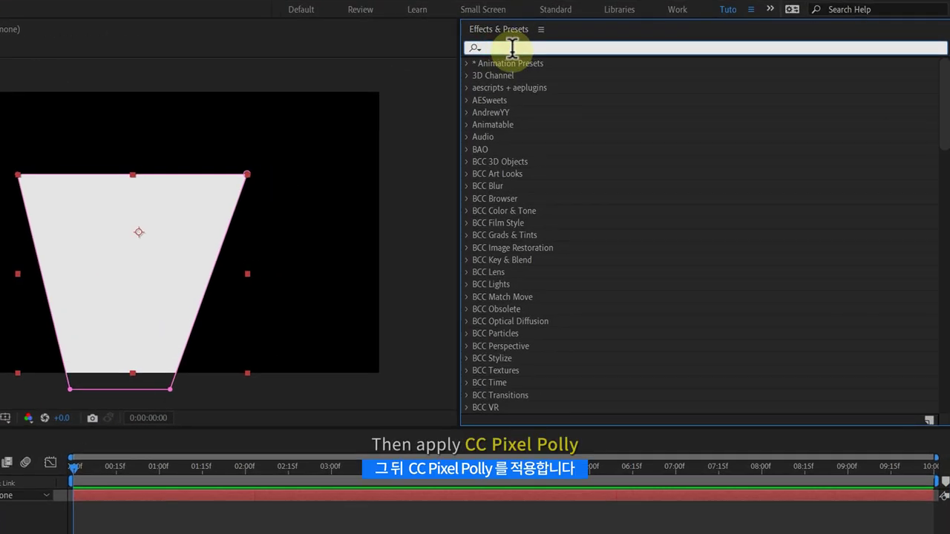
{"action": "type", "text": "CC Pixel Polly"}
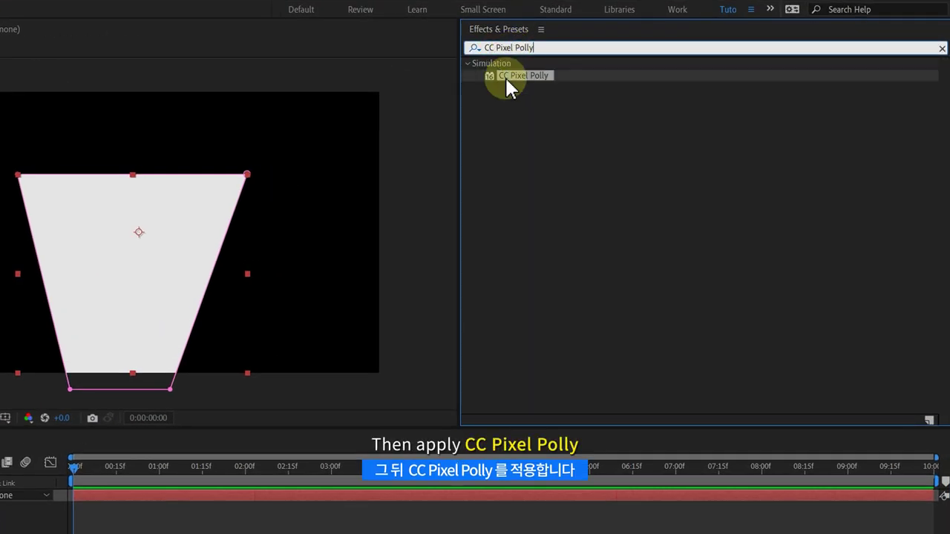
{"action": "mouse_move", "coordinate": [542, 75]}
{"action": "left_mouse_down"}
{"action": "mouse_move", "coordinate": [443, 122]}
{"action": "mouse_move", "coordinate": [414, 208]}
{"action": "left_mouse_up"}
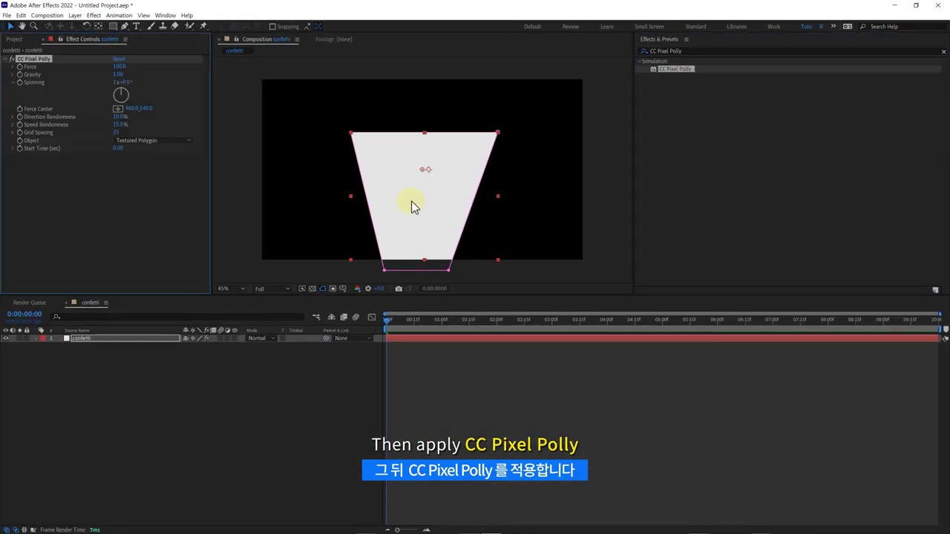
{"action": "mouse_move", "coordinate": [393, 327]}
{"action": "left_mouse_down"}
{"action": "mouse_move", "coordinate": [419, 328]}
{"action": "mouse_move", "coordinate": [392, 332]}
{"action": "mouse_move", "coordinate": [402, 335]}
{"action": "left_mouse_up"}
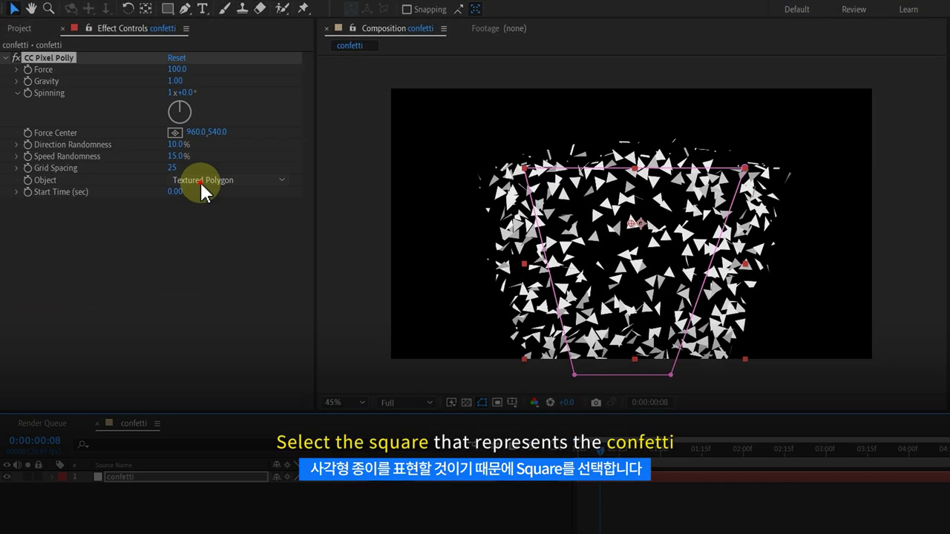
{"action": "left_click", "coordinate": [133, 141]}
{"action": "left_click", "coordinate": [201, 230]}
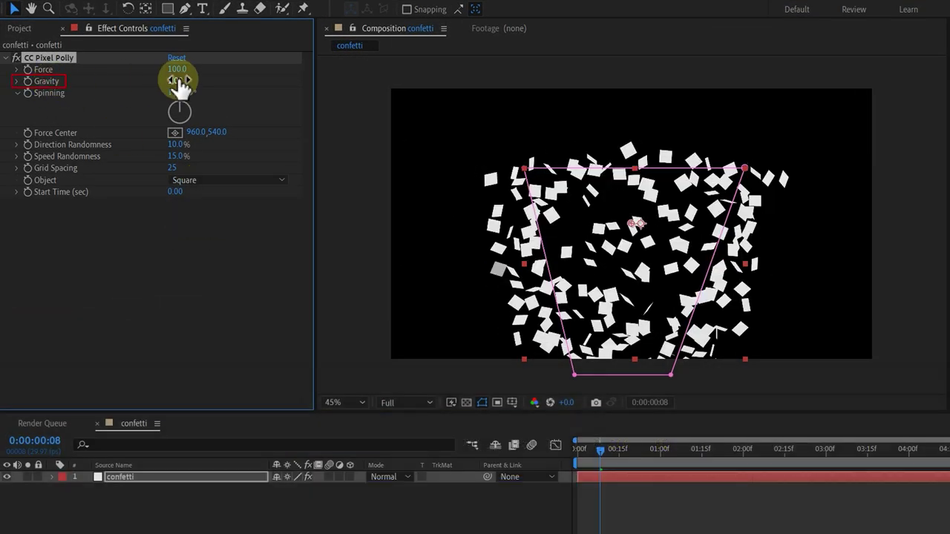
{"action": "left_click", "coordinate": [181, 81]}
{"action": "type", "text": "0.3"}
{"action": "left_click", "coordinate": [143, 79]}
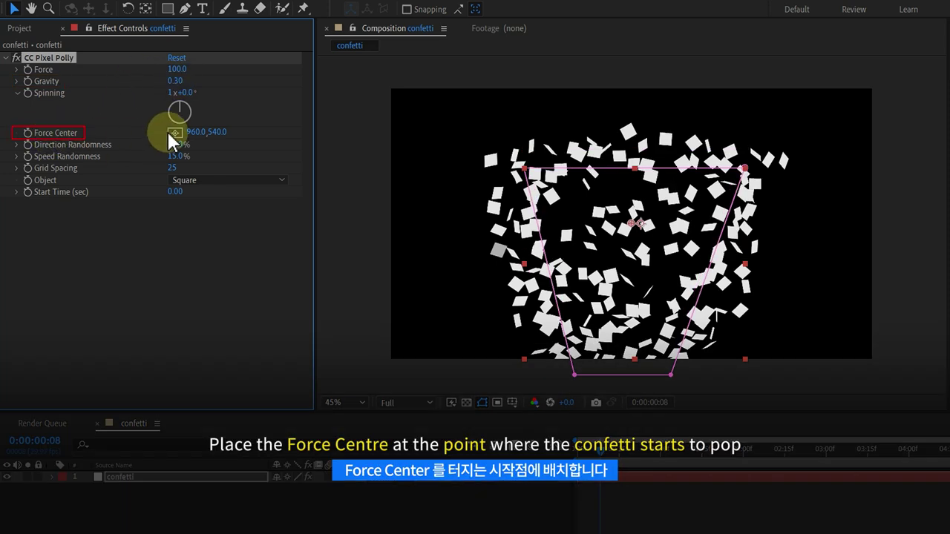
- Place the Force Center at the trapezoid's bottom edge and preview the burst
{"action": "left_click", "coordinate": [174, 132]}
{"action": "left_click", "coordinate": [632, 364]}
{"action": "left_click_drag", "start_coordinate": [637, 369], "coordinate": [637, 376]}
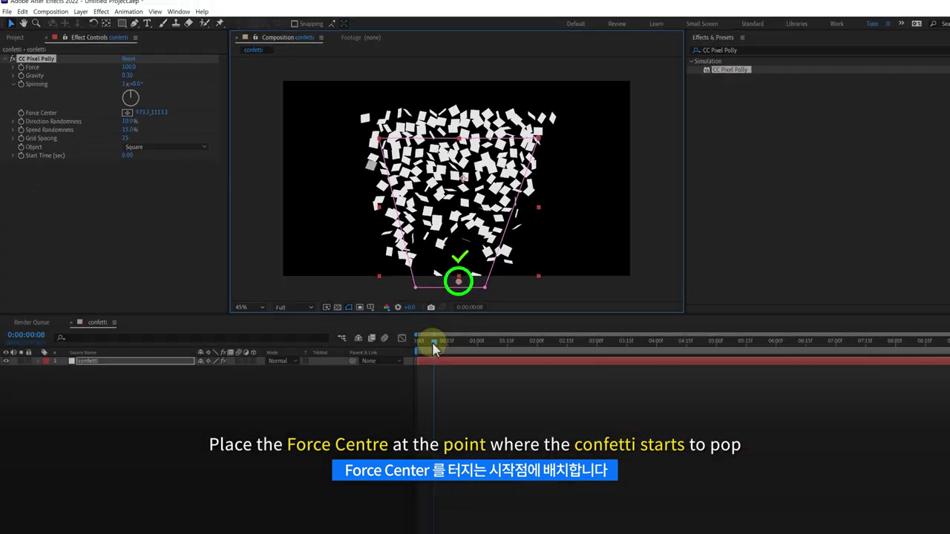
{"action": "left_click", "coordinate": [579, 464]}
{"action": "left_click", "coordinate": [388, 328]}
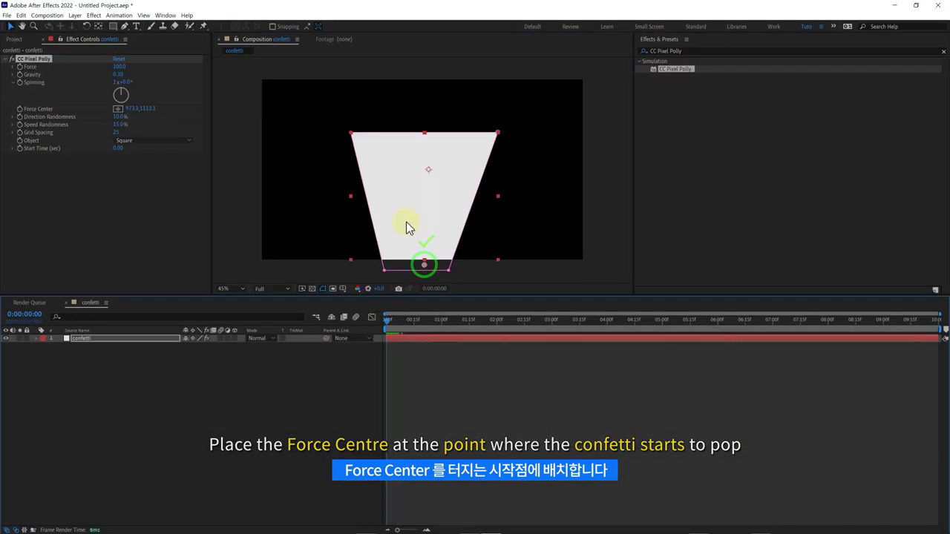
{"action": "key", "text": "space"}
{"action": "mouse_move", "coordinate": [410, 325]}
{"action": "left_mouse_down"}
{"action": "mouse_move", "coordinate": [436, 338]}
{"action": "mouse_move", "coordinate": [420, 333]}
{"action": "left_mouse_up"}
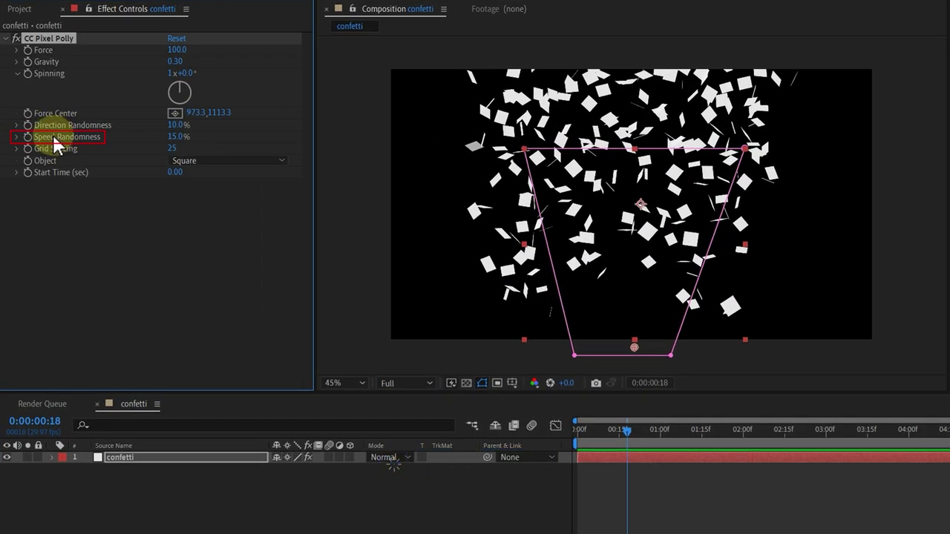
- Set Speed Randomness to 22% and review the burst
{"action": "type", "text": "2"}
{"action": "key", "text": "Return"}
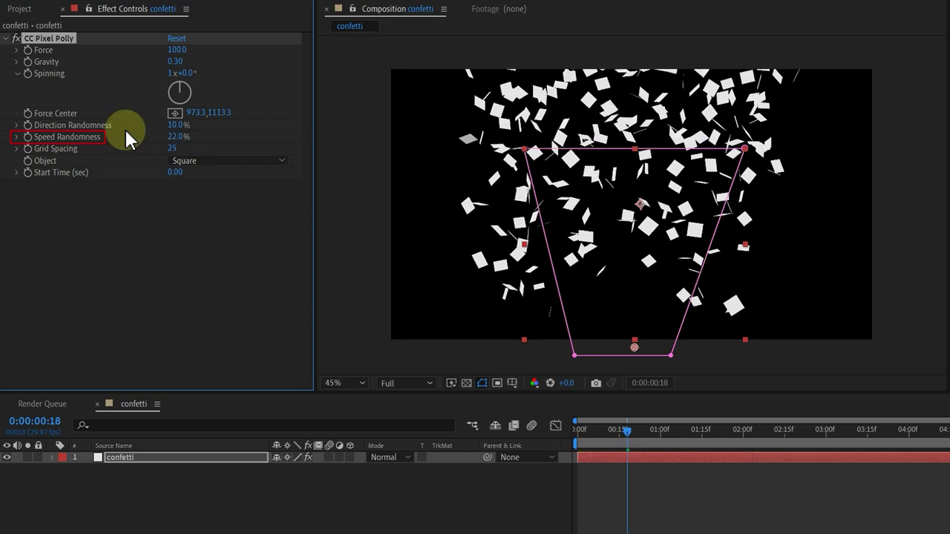
{"action": "mouse_move", "coordinate": [587, 425]}
{"action": "left_mouse_down"}
{"action": "mouse_move", "coordinate": [665, 444]}
{"action": "mouse_move", "coordinate": [578, 443]}
{"action": "left_mouse_up"}
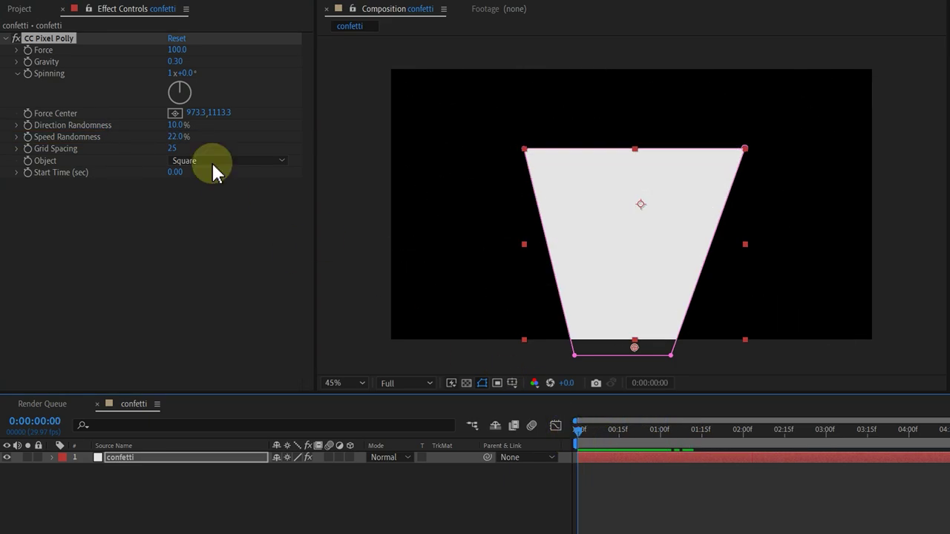
- Keyframe Force at 500 on frame 0, add a lower keyframe at frame 10, and preview
{"action": "left_click", "coordinate": [42, 55]}
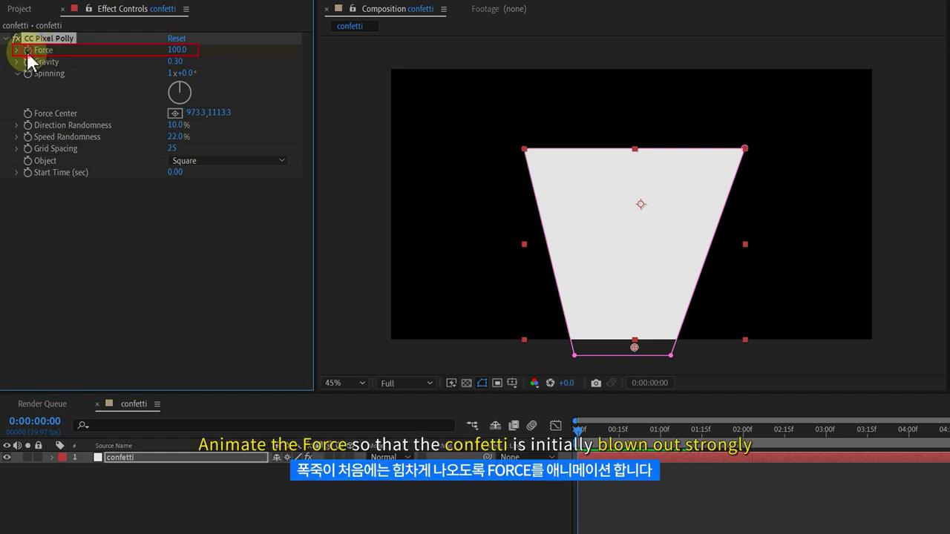
{"action": "left_click", "coordinate": [28, 50]}
{"action": "key", "text": "u"}
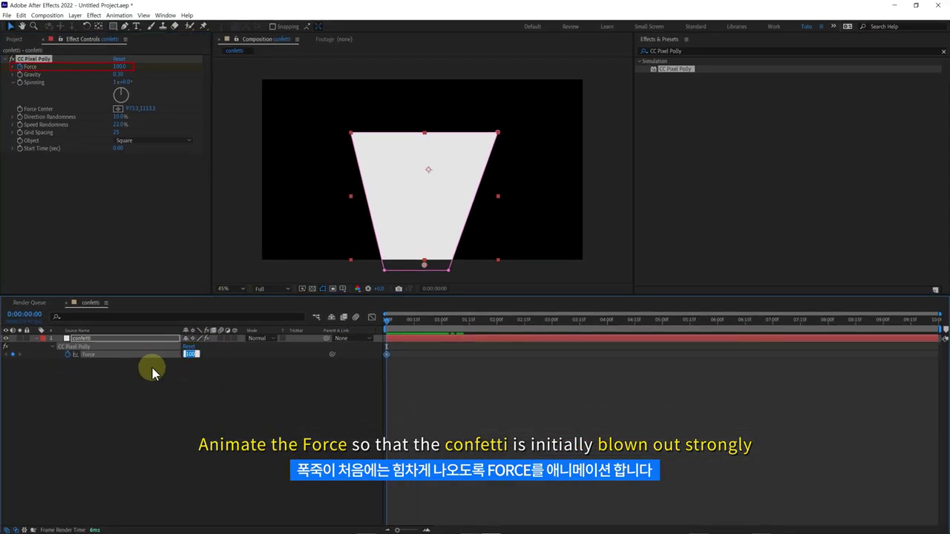
{"action": "left_click_drag", "start_coordinate": [388, 320], "coordinate": [405, 323]}
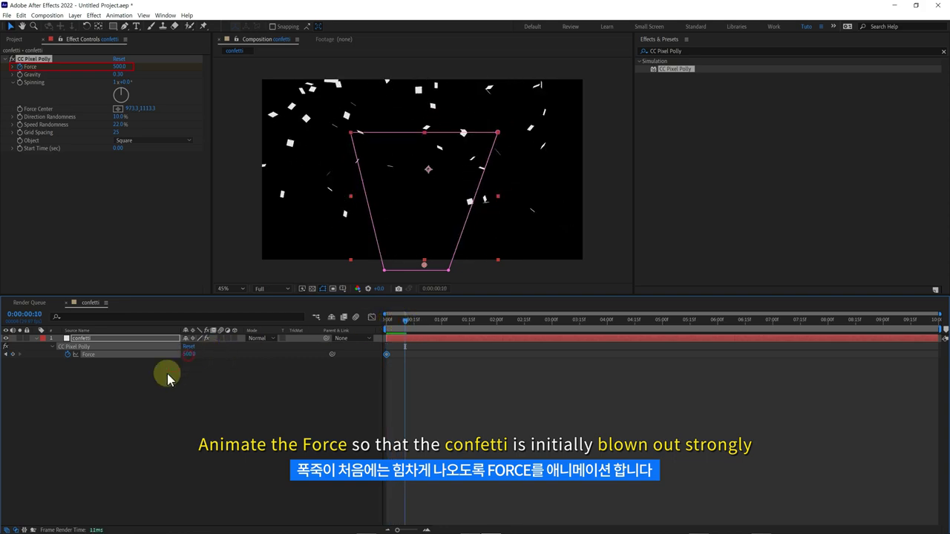
{"action": "left_click", "coordinate": [145, 385]}
{"action": "left_click", "coordinate": [388, 325]}
{"action": "key", "text": "space"}
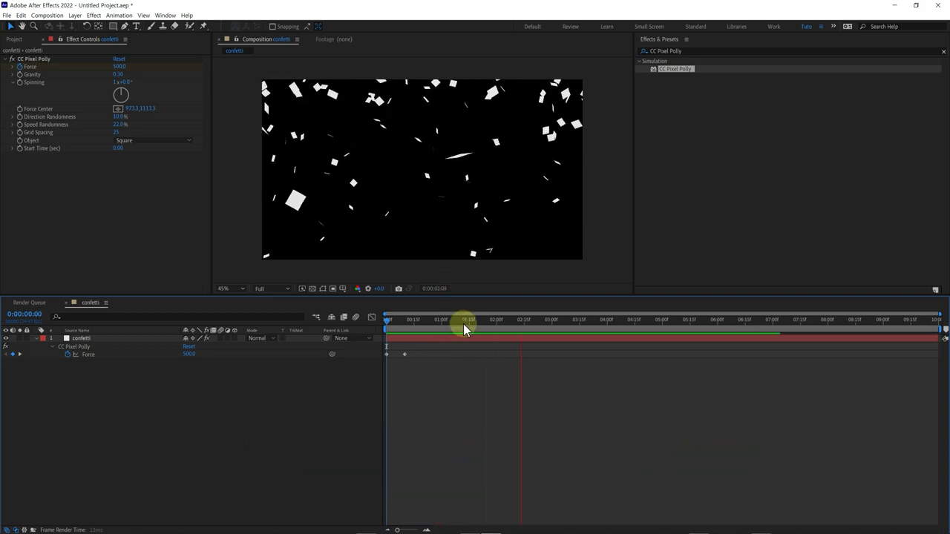
{"action": "mouse_move", "coordinate": [463, 323]}
{"action": "left_mouse_down"}
{"action": "mouse_move", "coordinate": [390, 329]}
{"action": "mouse_move", "coordinate": [425, 343]}
{"action": "mouse_move", "coordinate": [386, 343]}
{"action": "left_mouse_up"}
- Keyframe the Mask Path and collapse the mask on frame 0 so the solid starts hidden
{"action": "left_click", "coordinate": [403, 142]}
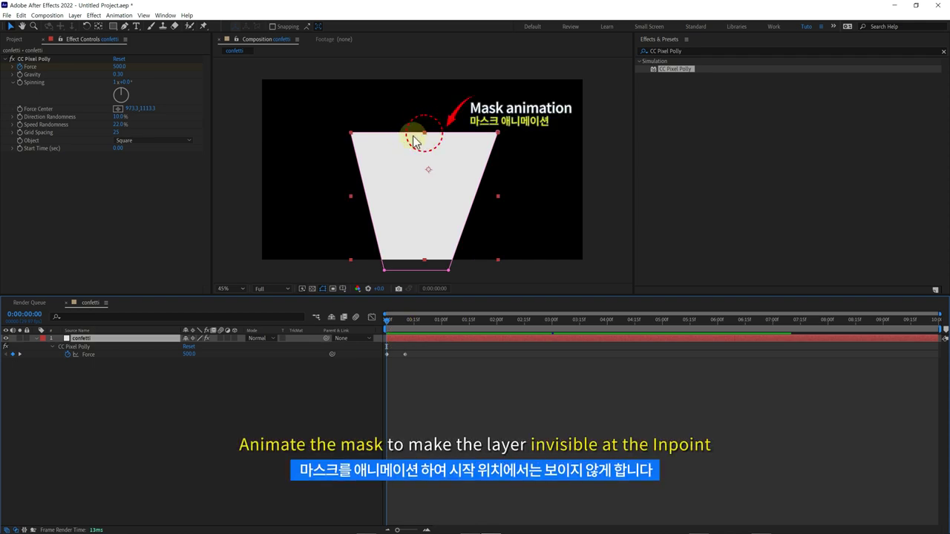
{"action": "key", "text": "m"}
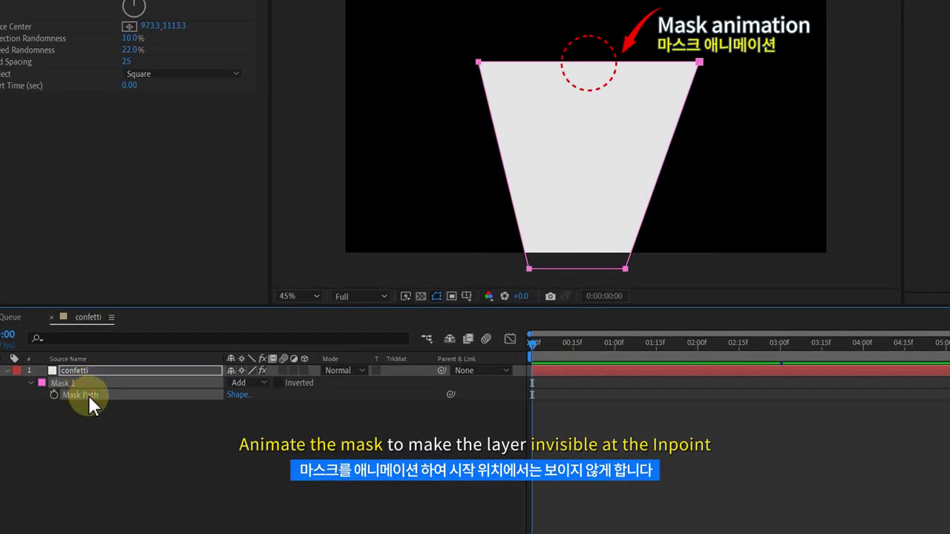
{"action": "key", "text": "u"}
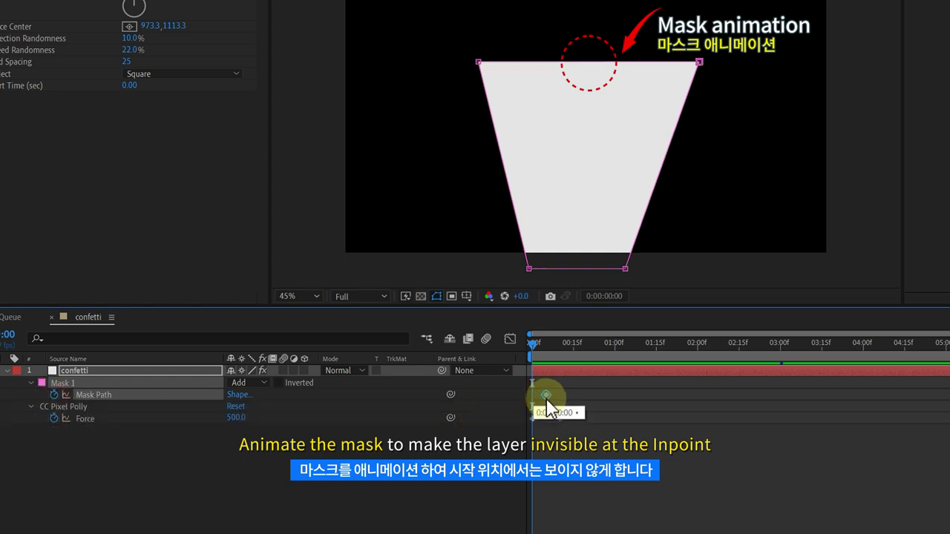
{"action": "left_click", "coordinate": [545, 399]}
{"action": "left_click", "coordinate": [540, 371]}
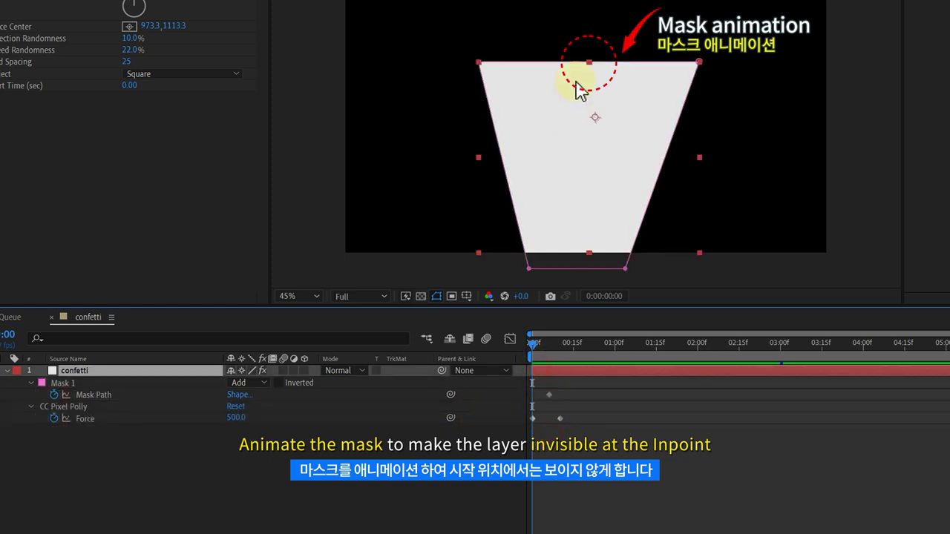
{"action": "left_click_drag", "start_coordinate": [576, 62], "coordinate": [584, 264]}
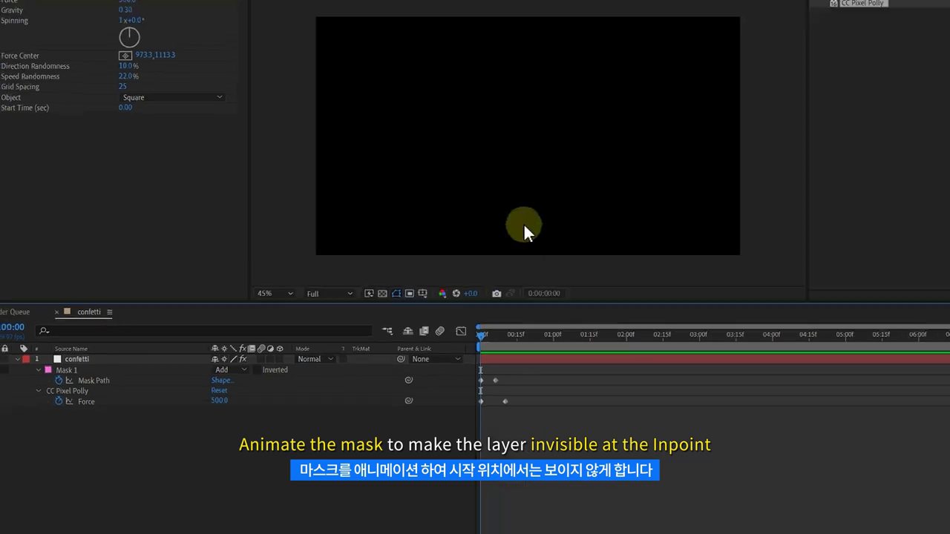
{"action": "key", "text": "space"}
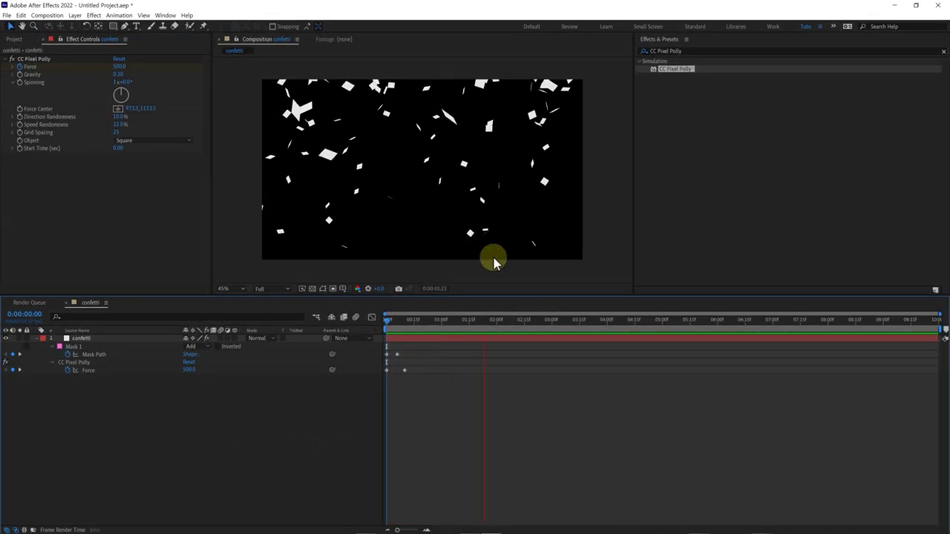
{"action": "left_click_drag", "start_coordinate": [522, 326], "coordinate": [406, 326]}
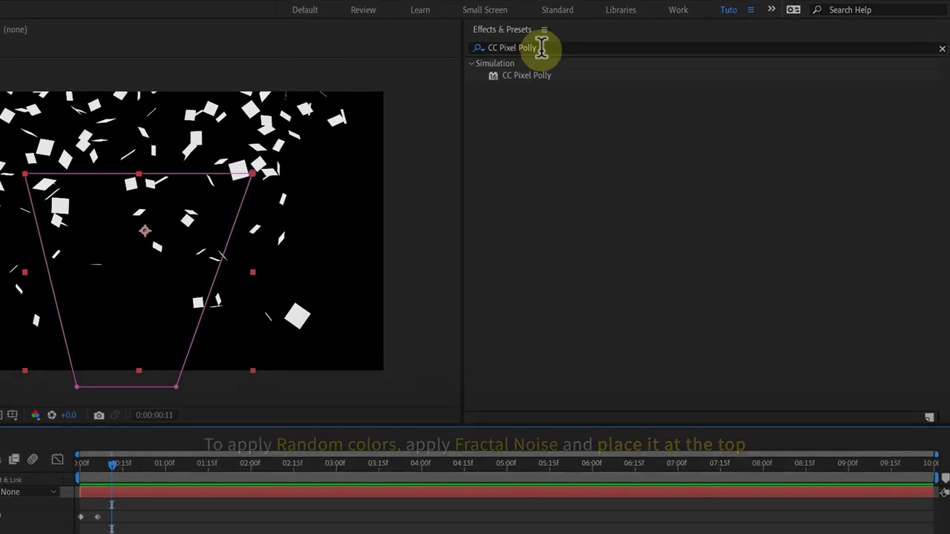
- Apply Fractal Noise to the solid and move it above CC Pixel Polly
{"action": "left_click", "coordinate": [687, 51]}
{"action": "type", "text": "Fractal Noise"}
{"action": "mouse_move", "coordinate": [518, 123]}
{"action": "left_mouse_down"}
{"action": "mouse_move", "coordinate": [378, 208]}
{"action": "mouse_move", "coordinate": [423, 201]}
{"action": "left_mouse_up"}
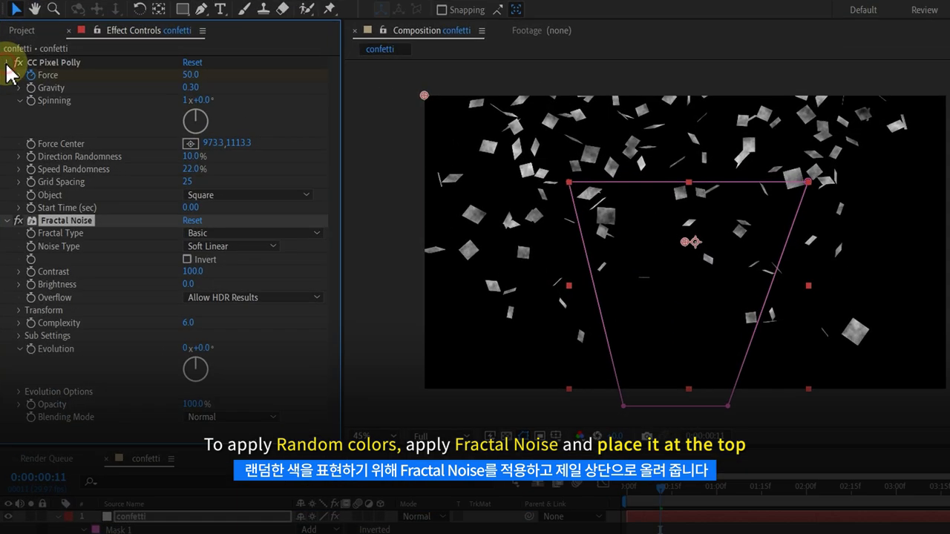
{"action": "left_click", "coordinate": [8, 64]}
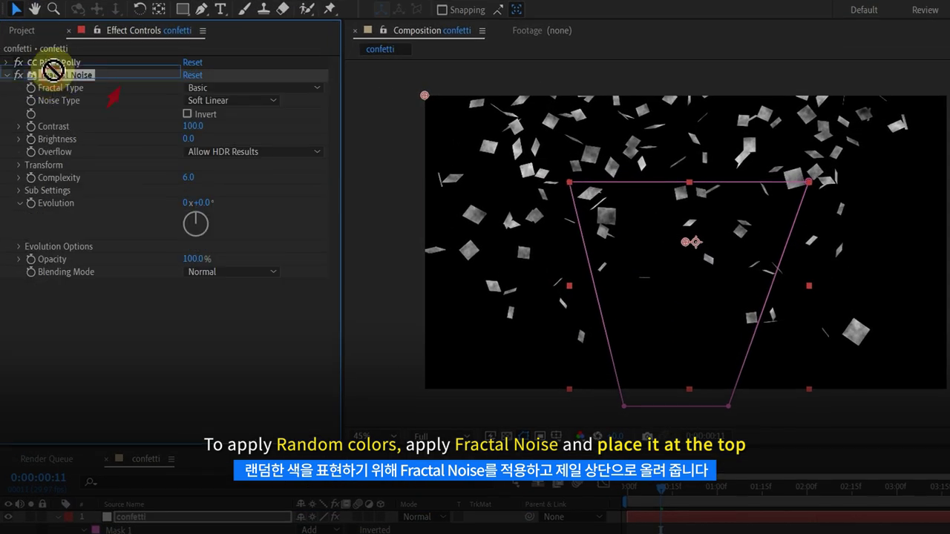
{"action": "left_click_drag", "start_coordinate": [58, 69], "coordinate": [63, 74]}
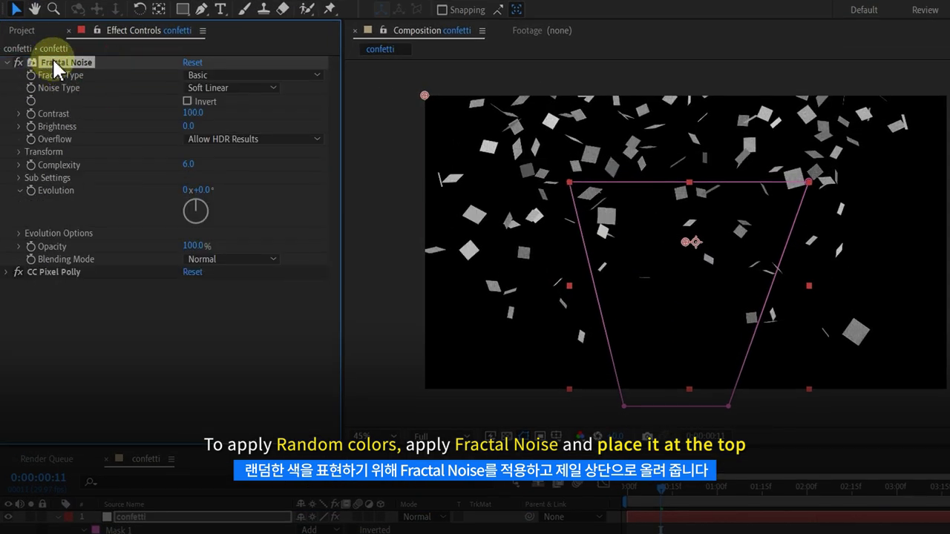
- Set Fractal Noise to Block noise type, Complexity 1 and Scale 1
{"action": "left_click", "coordinate": [191, 88]}
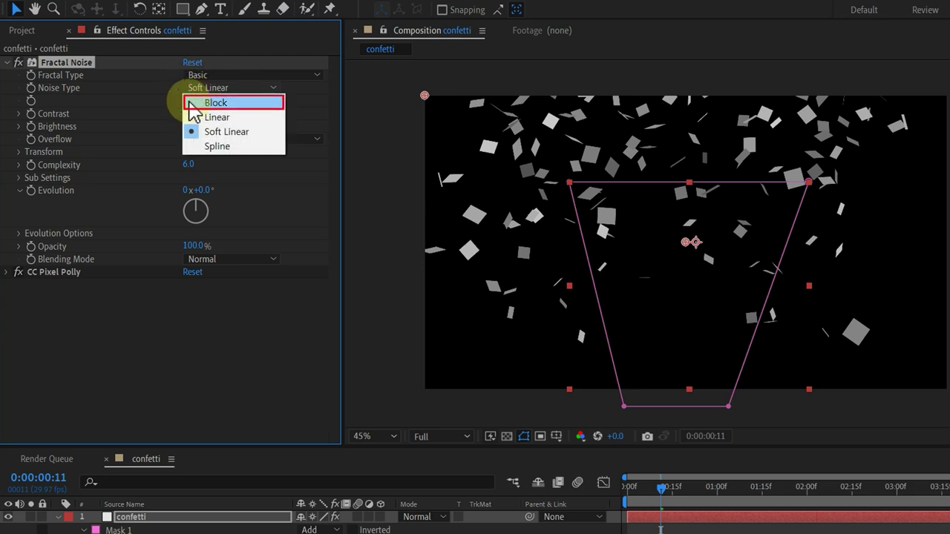
{"action": "left_click", "coordinate": [210, 104]}
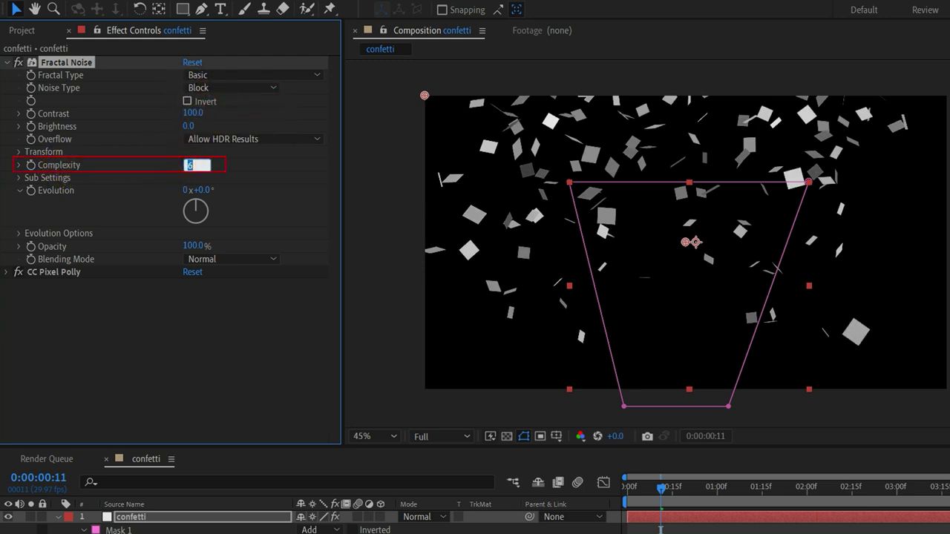
{"action": "type", "text": "1"}
{"action": "left_click", "coordinate": [152, 165]}
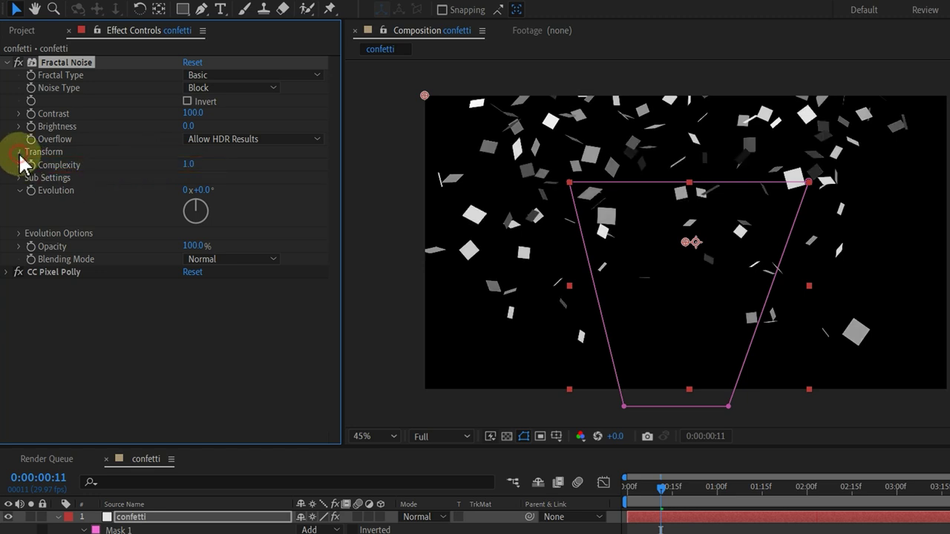
{"action": "left_click", "coordinate": [19, 152]}
{"action": "left_click", "coordinate": [240, 199]}
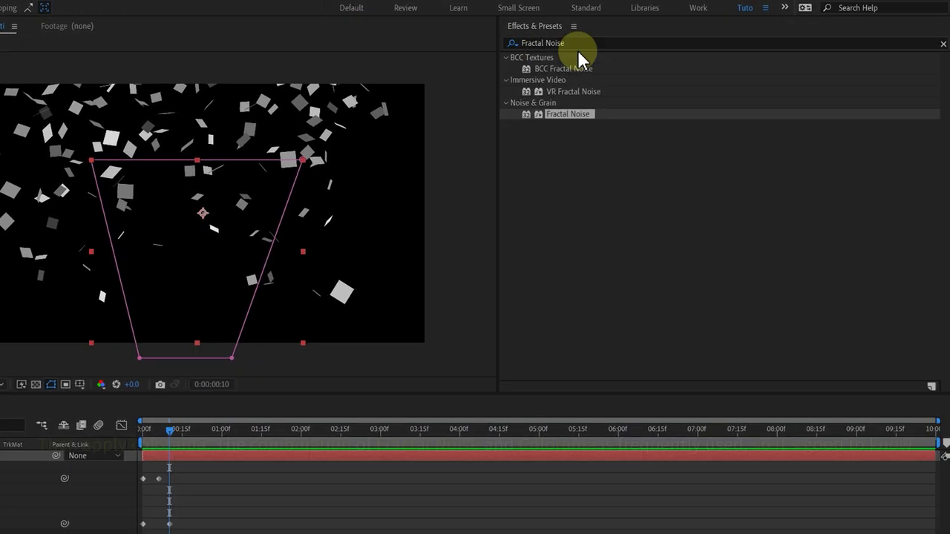
- Apply Colorama above CC Pixel Polly and switch off its Modify Alpha option
{"action": "left_click", "coordinate": [578, 43]}
{"action": "type", "text": "Colorama"}
{"action": "mouse_move", "coordinate": [557, 68]}
{"action": "left_mouse_down"}
{"action": "mouse_move", "coordinate": [629, 264]}
{"action": "mouse_move", "coordinate": [646, 256]}
{"action": "left_mouse_up"}
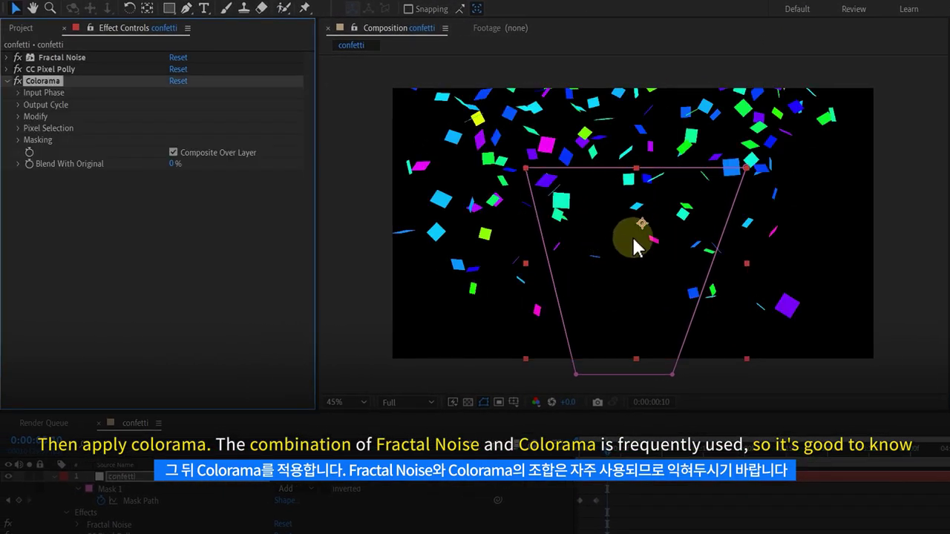
{"action": "mouse_move", "coordinate": [44, 82]}
{"action": "left_mouse_down"}
{"action": "mouse_move", "coordinate": [68, 76]}
{"action": "mouse_move", "coordinate": [42, 80]}
{"action": "left_mouse_up"}
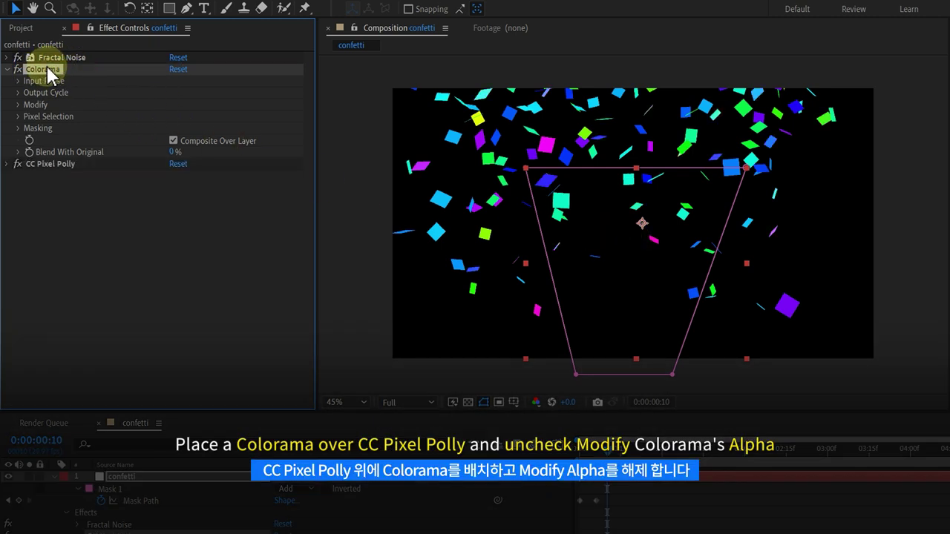
{"action": "left_click", "coordinate": [17, 105]}
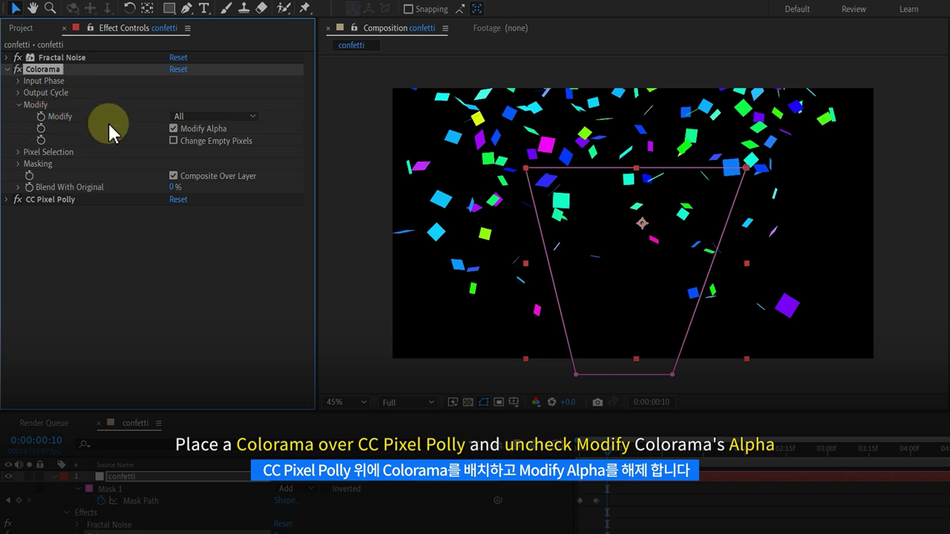
{"action": "left_click", "coordinate": [172, 129]}
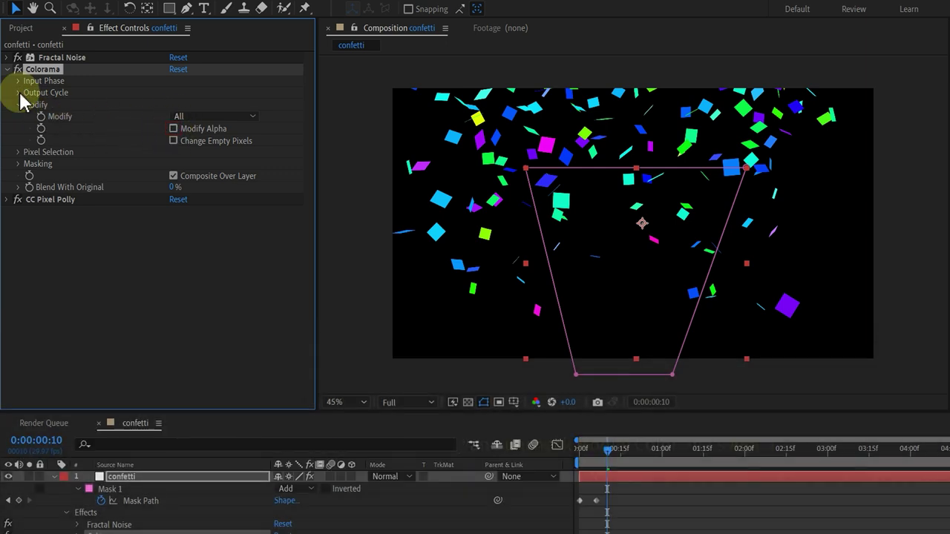
{"action": "left_click", "coordinate": [19, 94]}
- Set Colorama's preset palette to Hue Cycle, trying Golden 1 first, with Interpolate Palette on
{"action": "left_click", "coordinate": [182, 107]}
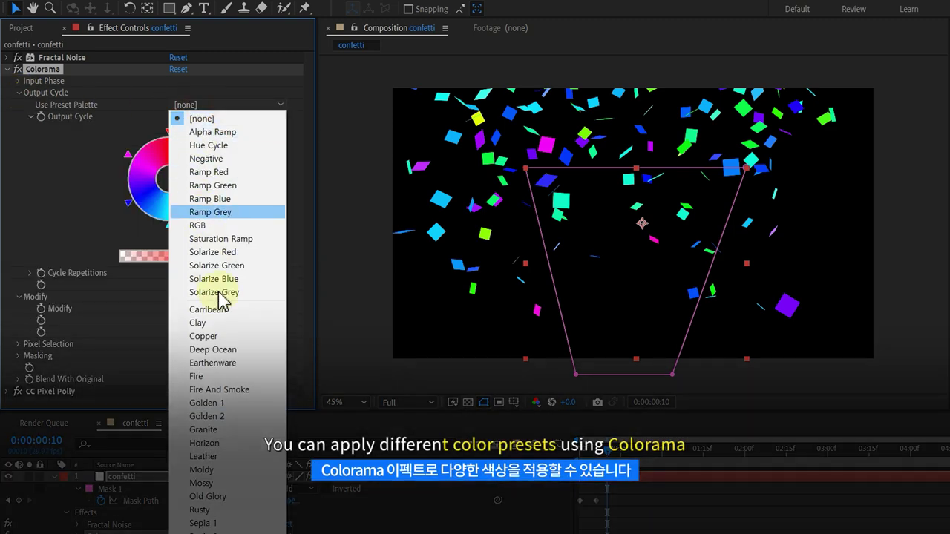
{"action": "left_click", "coordinate": [207, 405]}
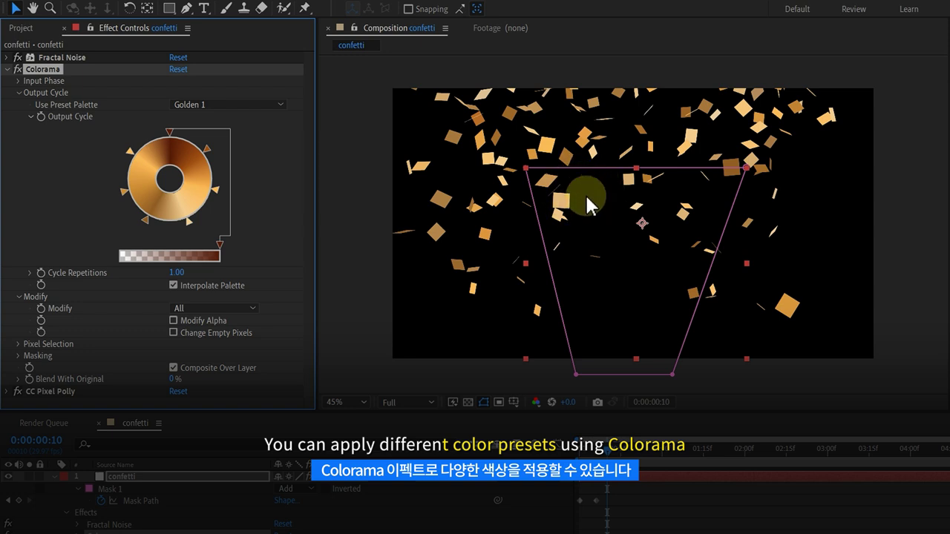
{"action": "left_click", "coordinate": [226, 108]}
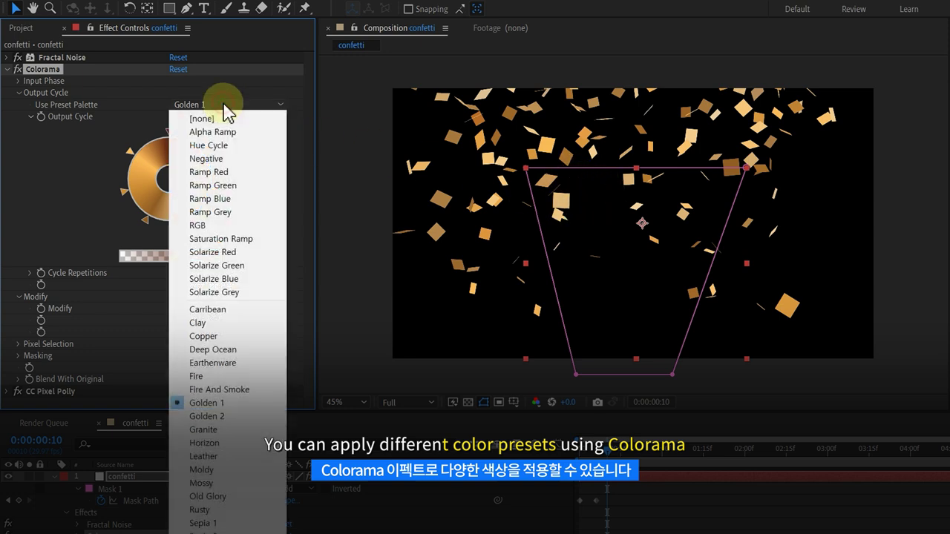
{"action": "left_click", "coordinate": [236, 148]}
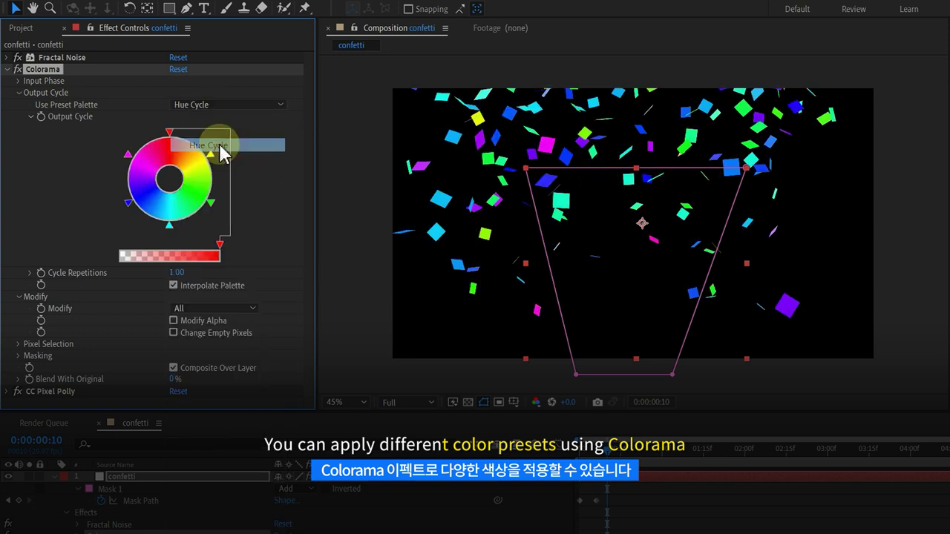
{"action": "left_click", "coordinate": [174, 286]}
{"action": "left_click", "coordinate": [174, 286]}
{"action": "left_click", "coordinate": [174, 285]}
{"action": "left_click", "coordinate": [174, 286]}
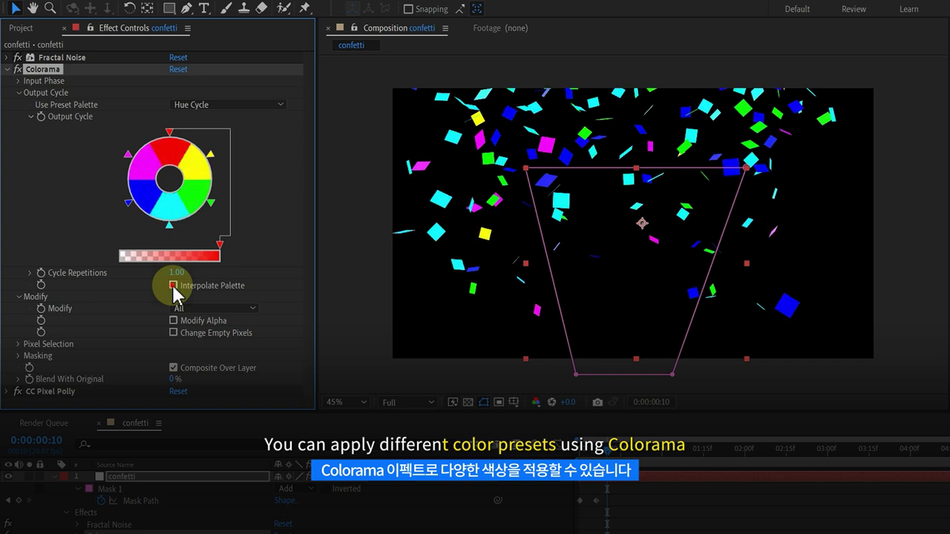
{"action": "left_click", "coordinate": [174, 286]}
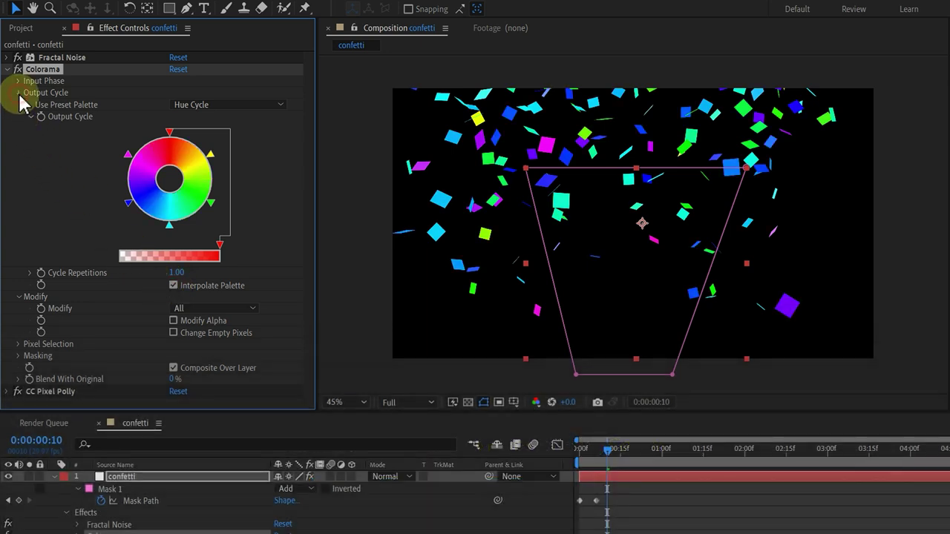
{"action": "left_click", "coordinate": [18, 93]}
- Raise Fractal Noise Scale to 25.0 and turn Evolution to 249° to reshuffle confetti colours
{"action": "left_click", "coordinate": [7, 69]}
{"action": "left_click", "coordinate": [7, 57]}
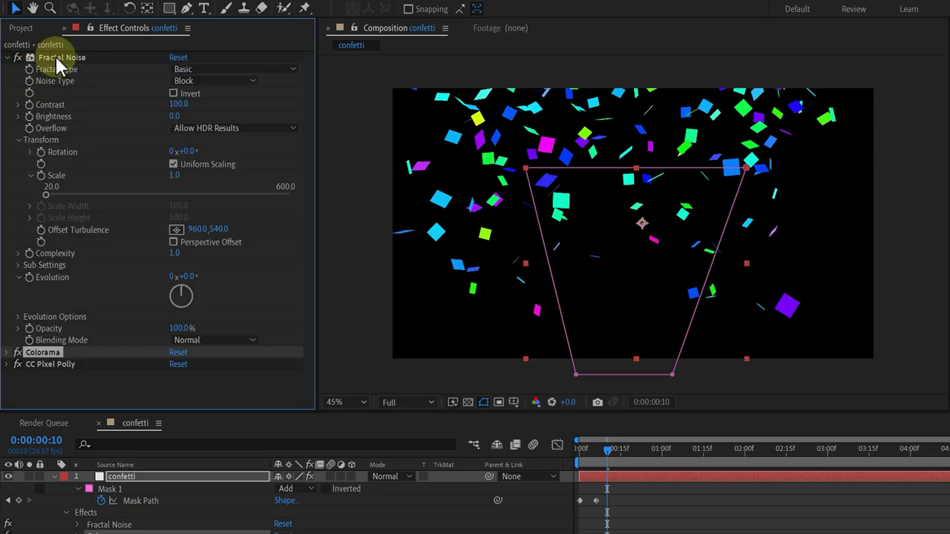
{"action": "left_click", "coordinate": [59, 58]}
{"action": "left_click_drag", "start_coordinate": [173, 178], "coordinate": [189, 183]}
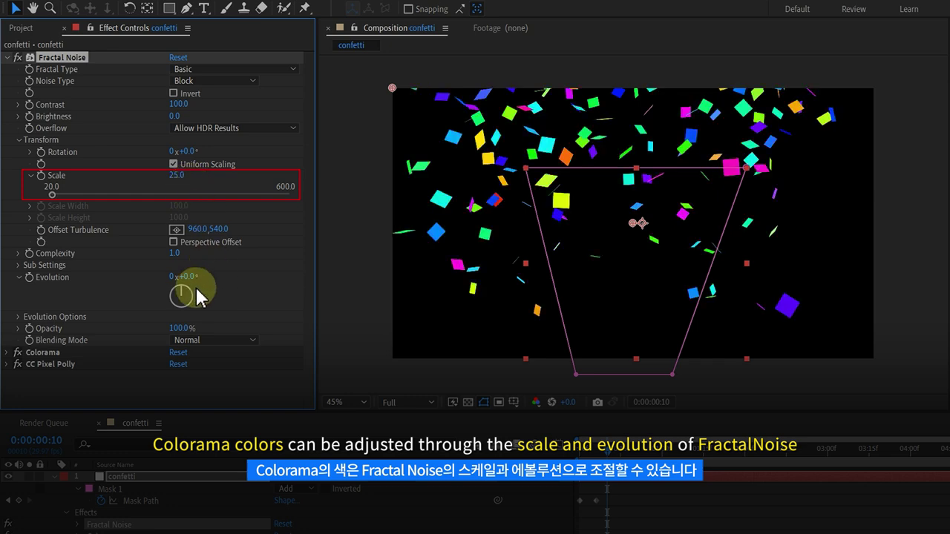
{"action": "mouse_move", "coordinate": [208, 277]}
{"action": "left_mouse_down"}
{"action": "mouse_move", "coordinate": [284, 302]}
{"action": "mouse_move", "coordinate": [253, 299]}
{"action": "mouse_move", "coordinate": [384, 300]}
{"action": "left_mouse_up"}
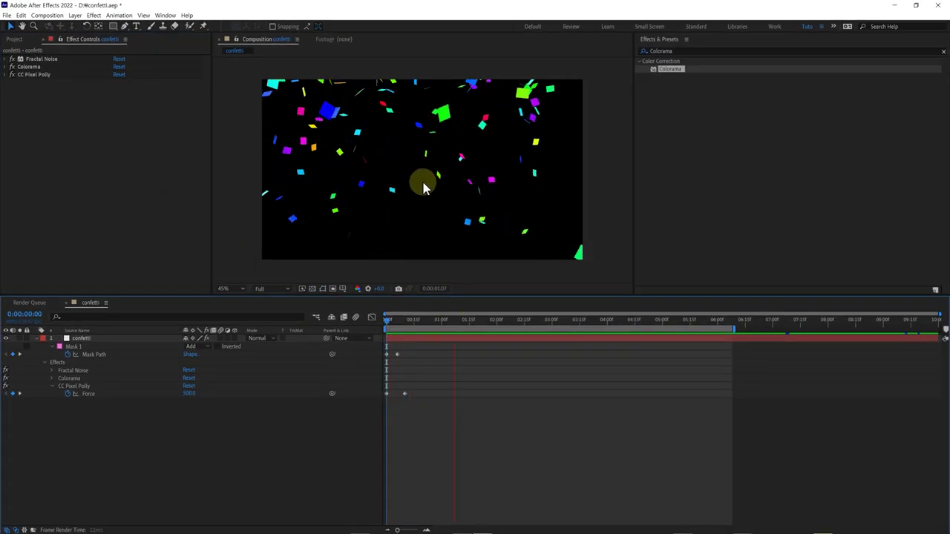
- Duplicate CC Pixel Polly and raise CC Pixel Polly 2's Direction Randomness to 100%
{"action": "left_click", "coordinate": [386, 346]}
{"action": "left_click_drag", "start_coordinate": [386, 346], "coordinate": [410, 350]}
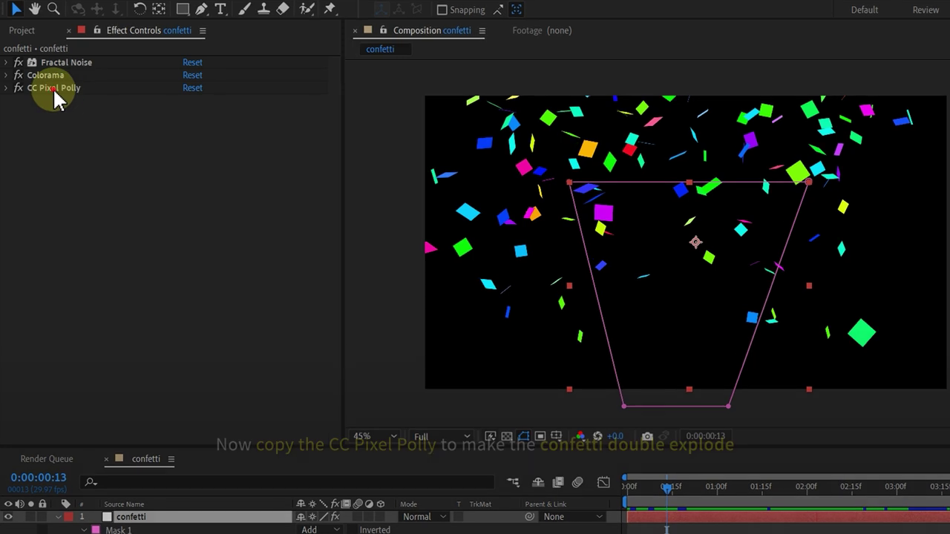
{"action": "left_click", "coordinate": [34, 74]}
{"action": "right_click", "coordinate": [34, 74]}
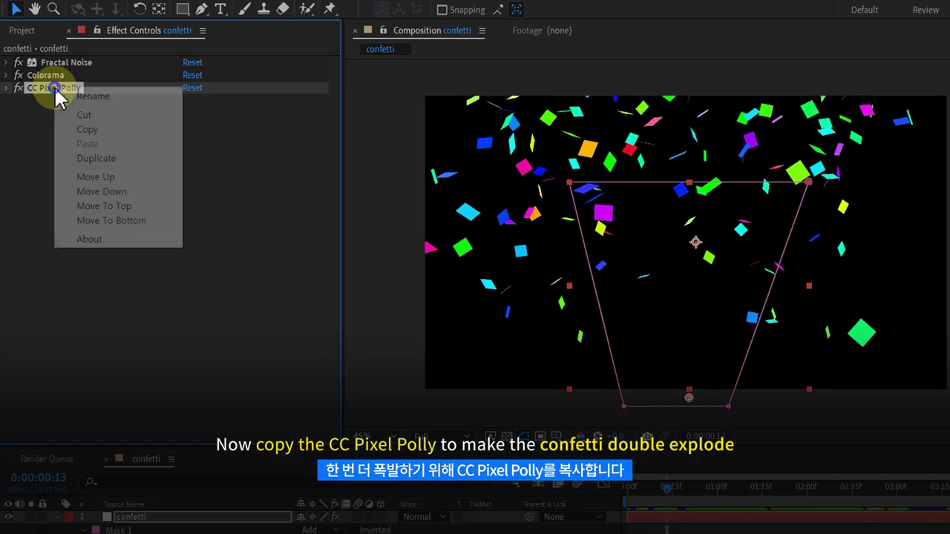
{"action": "left_click", "coordinate": [97, 165]}
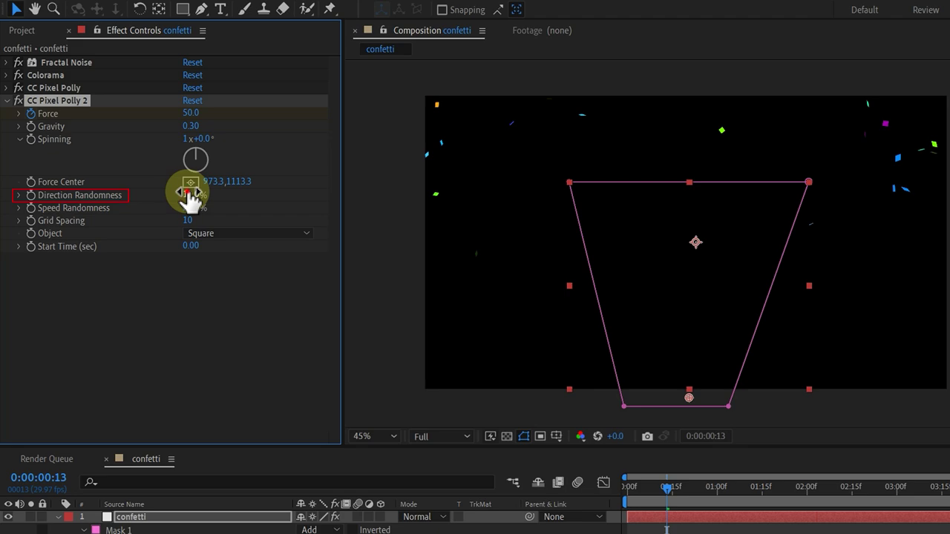
{"action": "left_click_drag", "start_coordinate": [238, 195], "coordinate": [277, 191]}
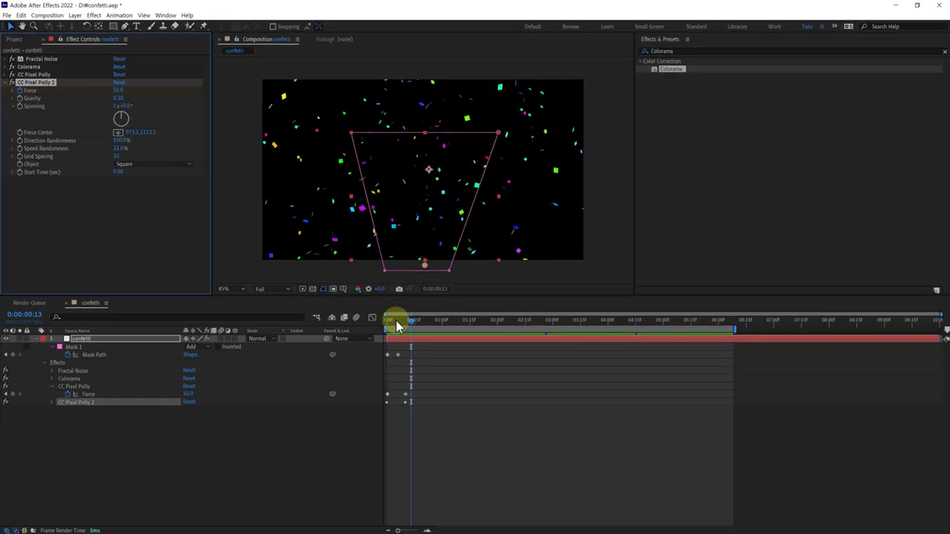
- Set CC Pixel Polly 2's Start Time to 1.00 sec and preview both bursts
{"action": "left_click_drag", "start_coordinate": [396, 320], "coordinate": [377, 328]}
{"action": "key", "text": "space"}
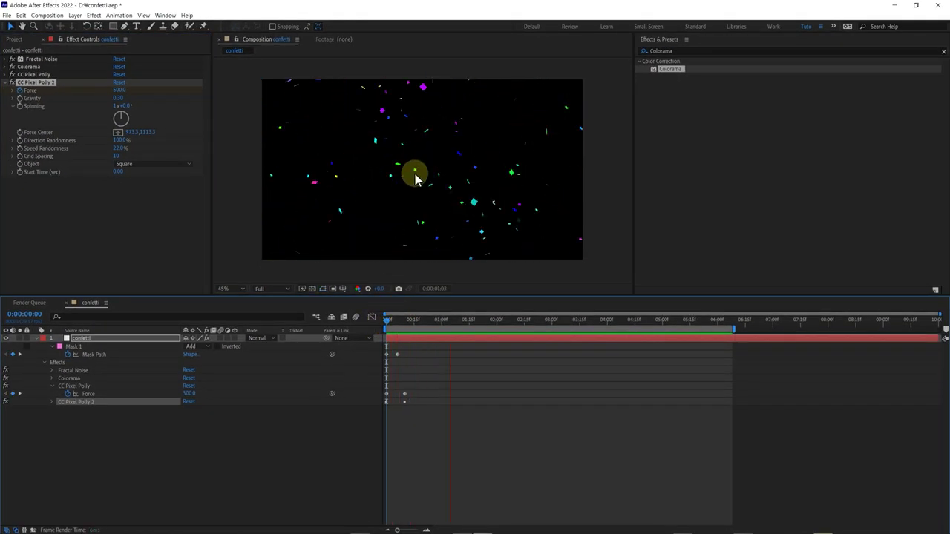
{"action": "mouse_move", "coordinate": [438, 329]}
{"action": "left_mouse_down"}
{"action": "mouse_move", "coordinate": [392, 346]}
{"action": "mouse_move", "coordinate": [403, 348]}
{"action": "left_mouse_up"}
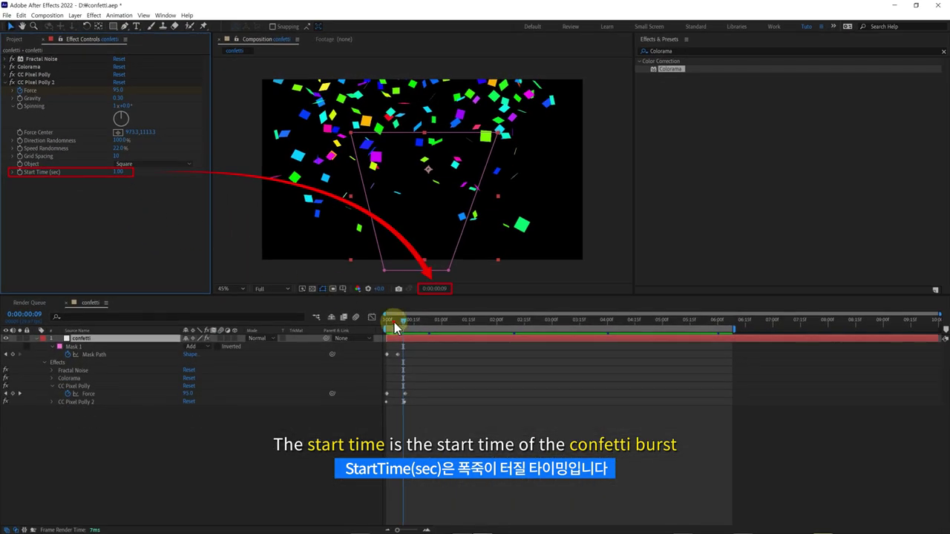
{"action": "left_click", "coordinate": [394, 322]}
{"action": "key", "text": "space"}
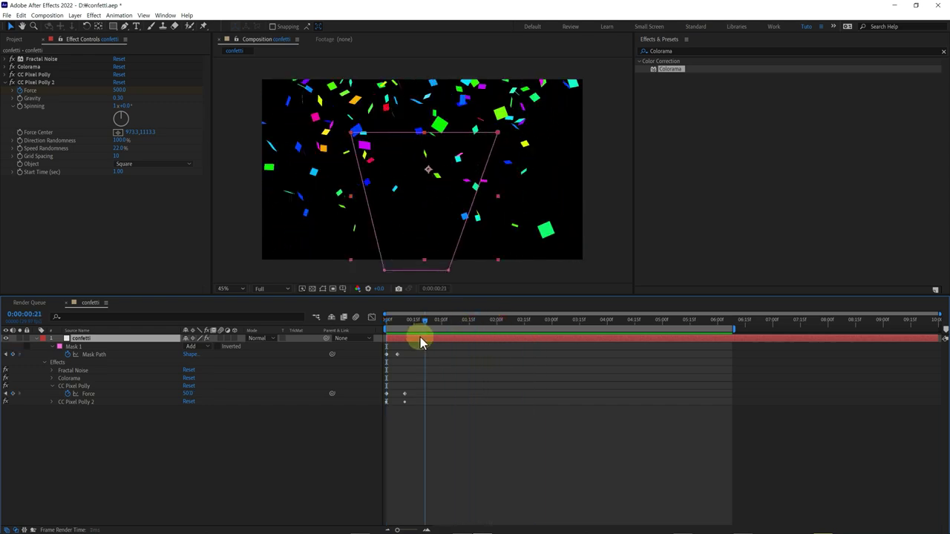
{"action": "left_click_drag", "start_coordinate": [436, 349], "coordinate": [441, 350]}
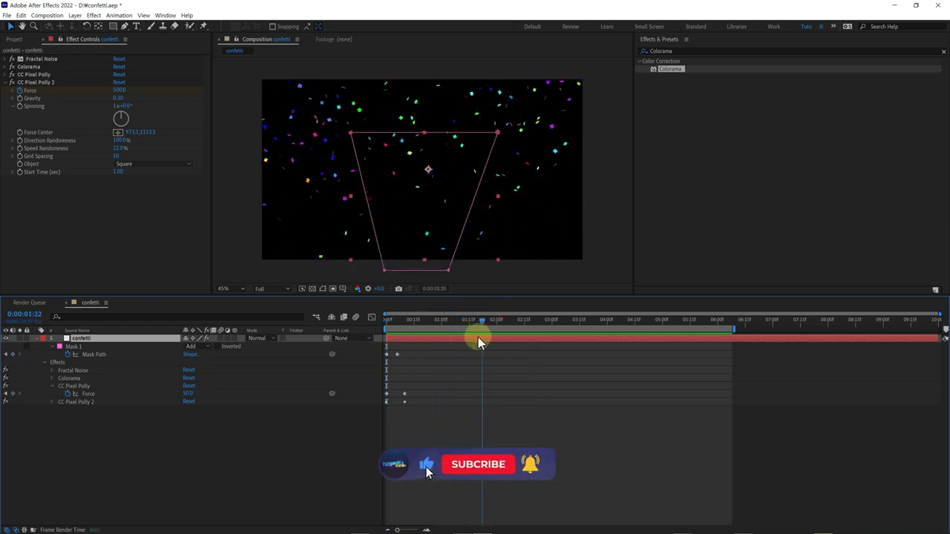
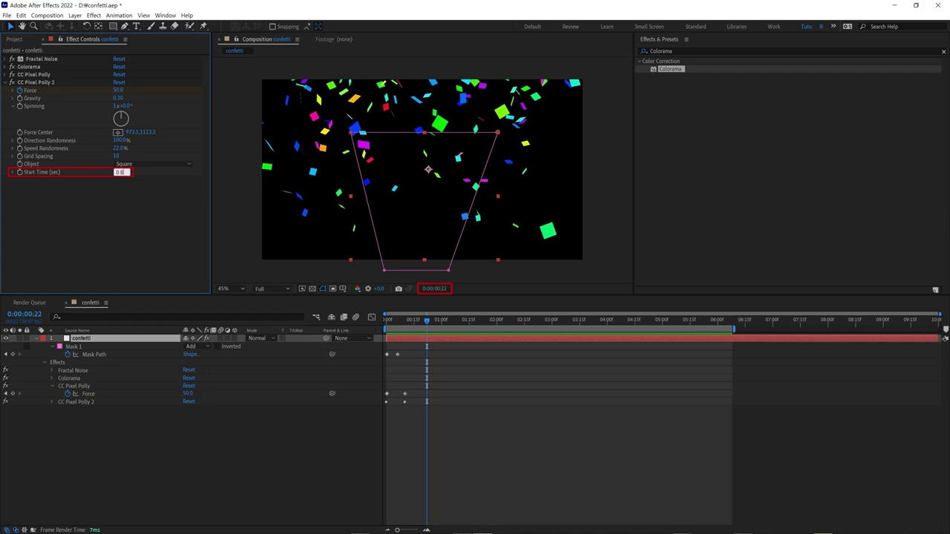
- At 0:00:01:02, keyframe Colorama's Output Cycle and apply the Golden 1 preset palette
{"action": "mouse_move", "coordinate": [428, 330]}
{"action": "left_mouse_down"}
{"action": "mouse_move", "coordinate": [428, 343]}
{"action": "mouse_move", "coordinate": [446, 338]}
{"action": "left_mouse_up"}
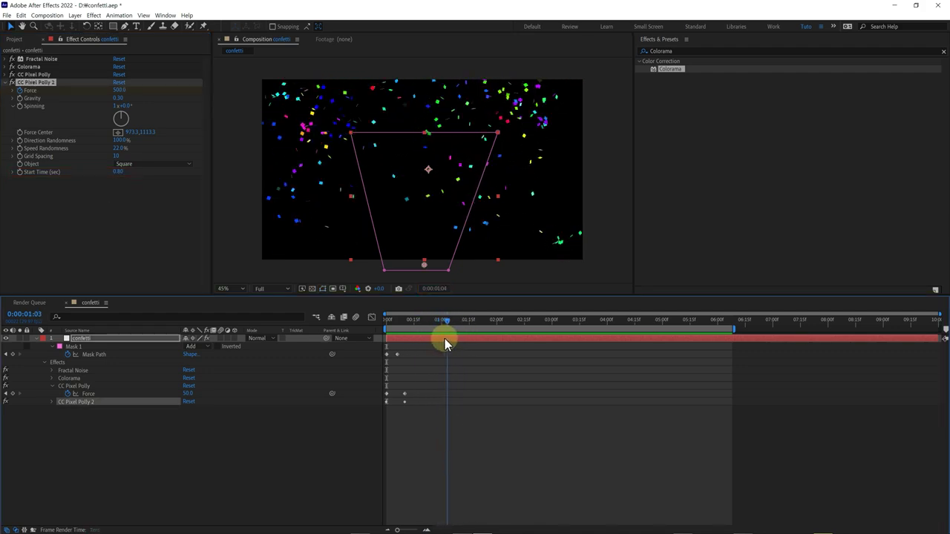
{"action": "left_click", "coordinate": [425, 181]}
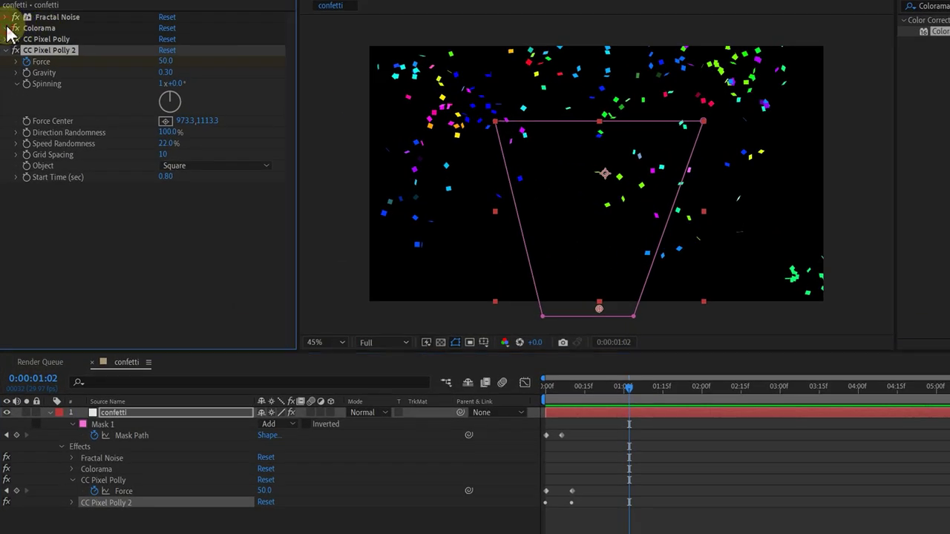
{"action": "left_click", "coordinate": [7, 27]}
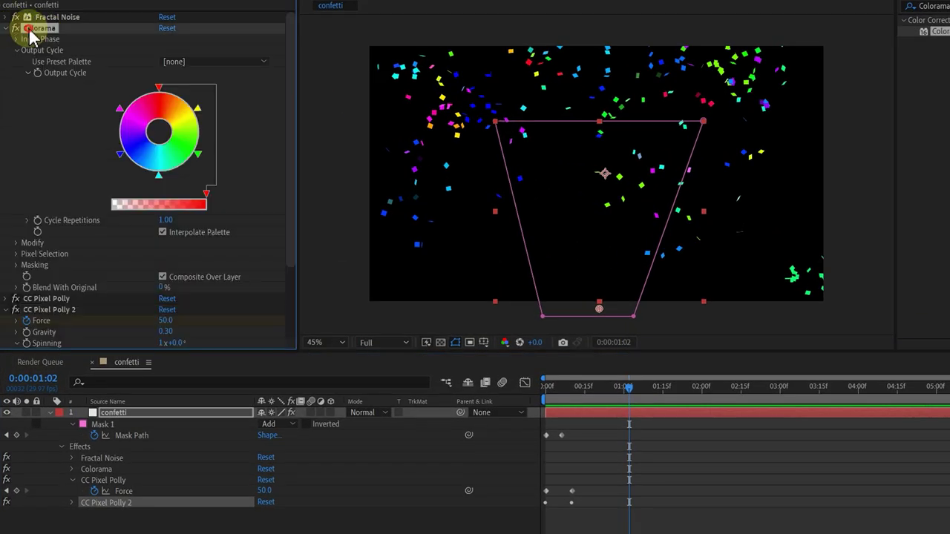
{"action": "left_click", "coordinate": [37, 72]}
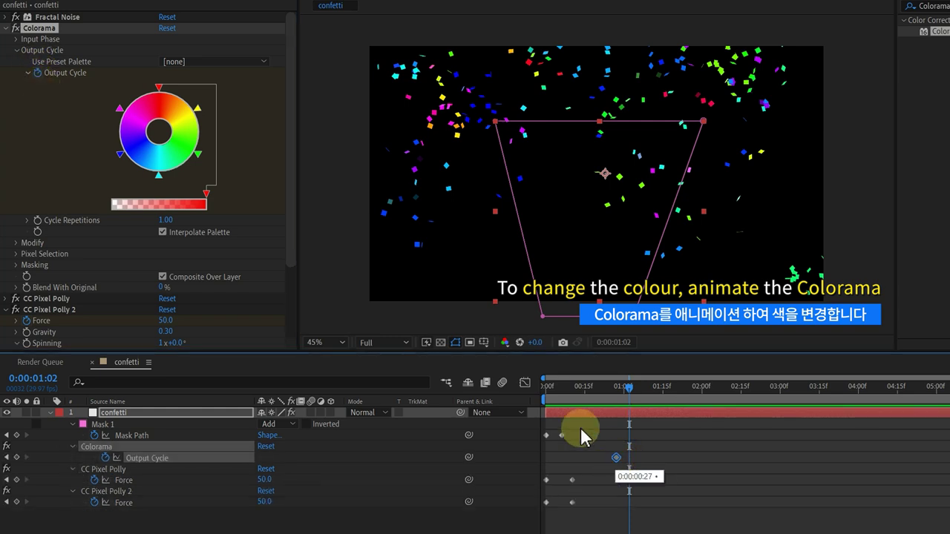
{"action": "left_click", "coordinate": [182, 62]}
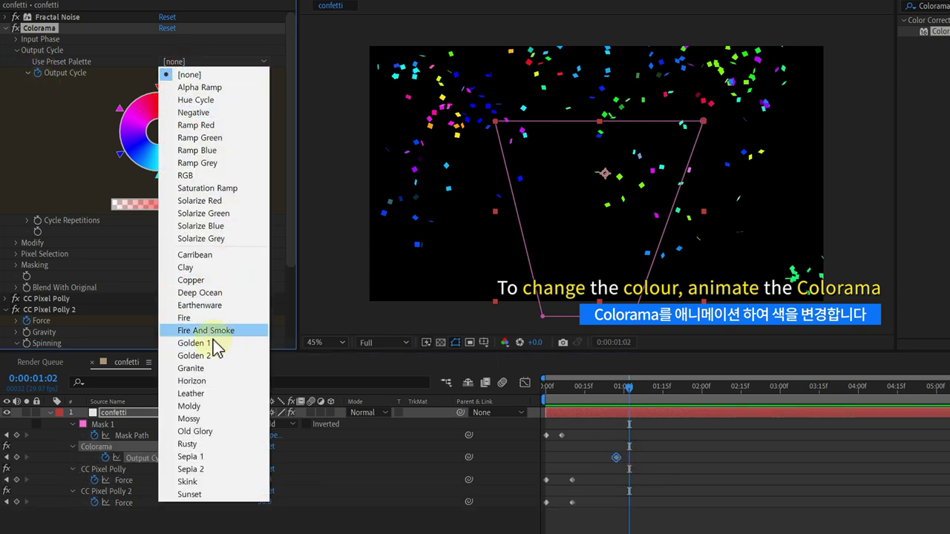
{"action": "left_click", "coordinate": [196, 343]}
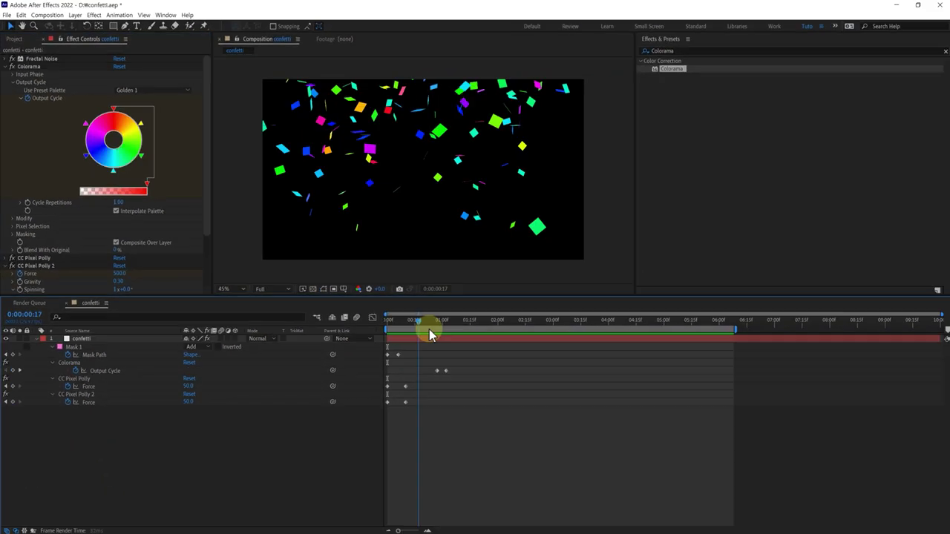
- Scrub forward to check that the confetti shifts from rainbow to gold
{"action": "left_click_drag", "start_coordinate": [429, 328], "coordinate": [481, 329]}
{"action": "left_click_drag", "start_coordinate": [429, 343], "coordinate": [477, 346]}
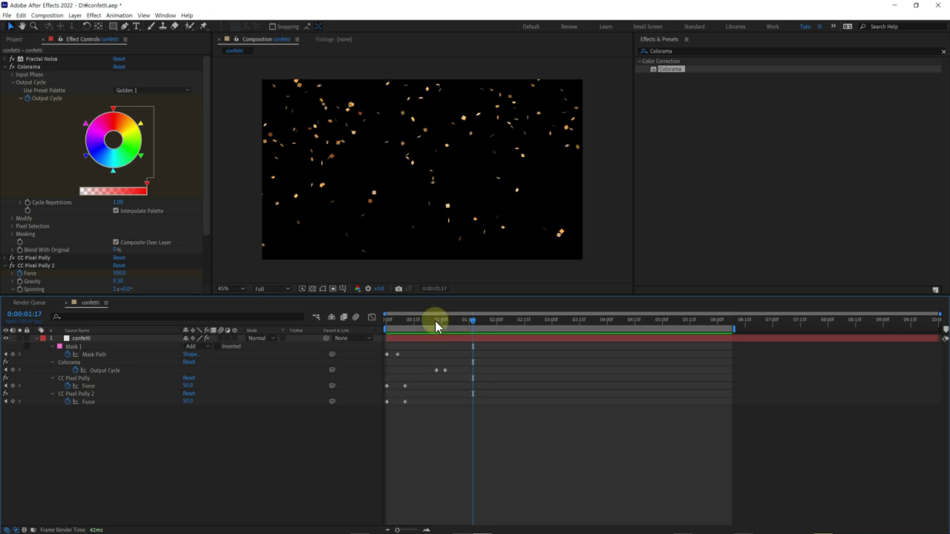
{"action": "left_click", "coordinate": [14, 40]}
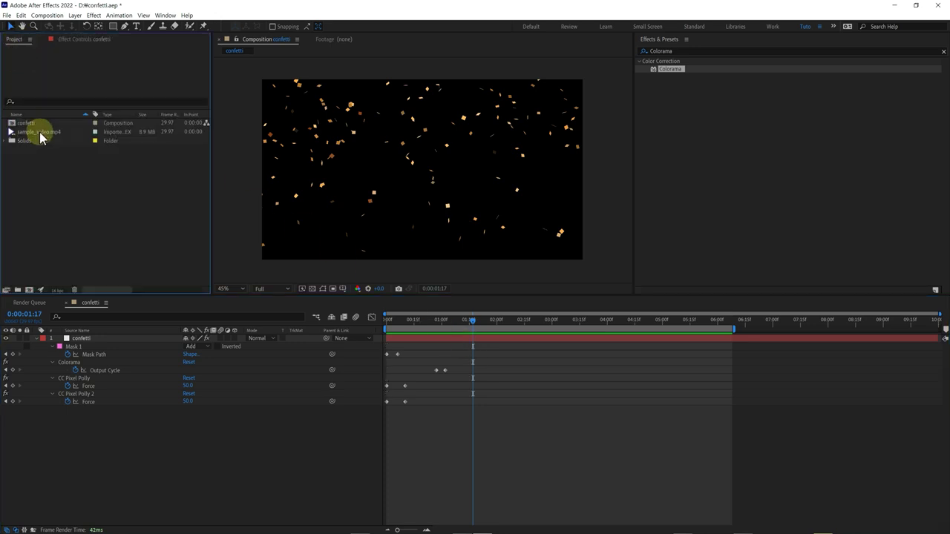
- Place sample_video.mp4 beneath the confetti layer and preview the gold confetti over it
{"action": "left_click_drag", "start_coordinate": [41, 132], "coordinate": [121, 429]}
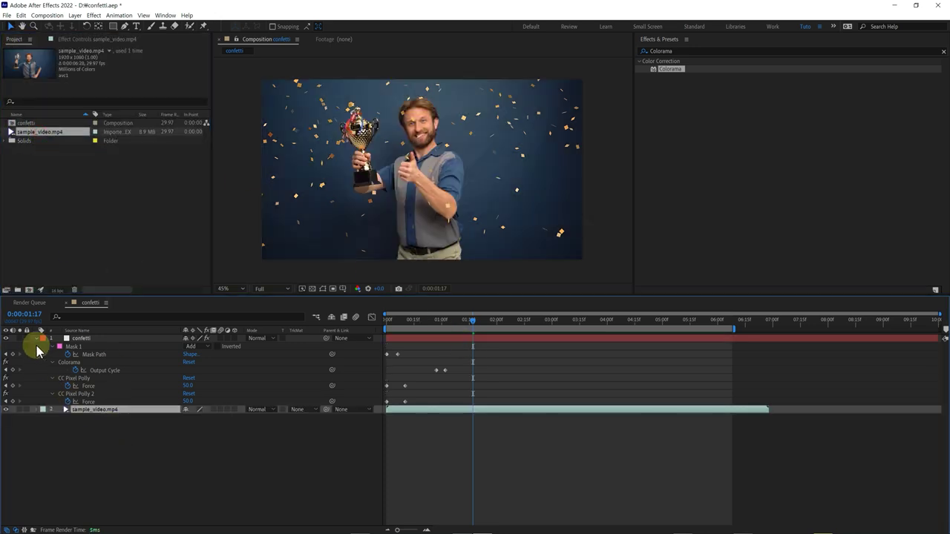
{"action": "left_click", "coordinate": [35, 338]}
{"action": "mouse_move", "coordinate": [477, 323]}
{"action": "left_mouse_down"}
{"action": "mouse_move", "coordinate": [545, 318]}
{"action": "mouse_move", "coordinate": [519, 326]}
{"action": "mouse_move", "coordinate": [543, 327]}
{"action": "left_mouse_up"}
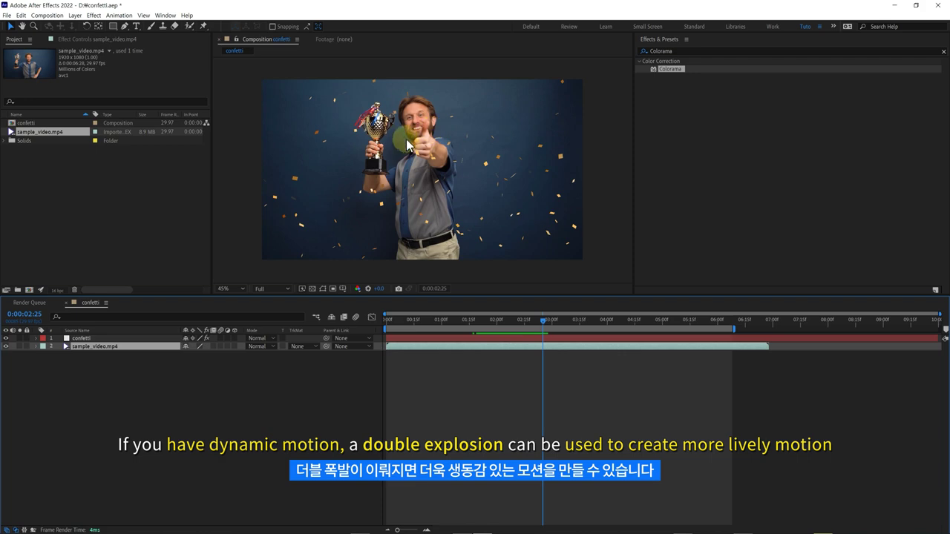
- Delay CC Pixel Polly 2's Start Time to about 2.65 s and preview the second burst
{"action": "left_click_drag", "start_coordinate": [531, 328], "coordinate": [534, 325]}
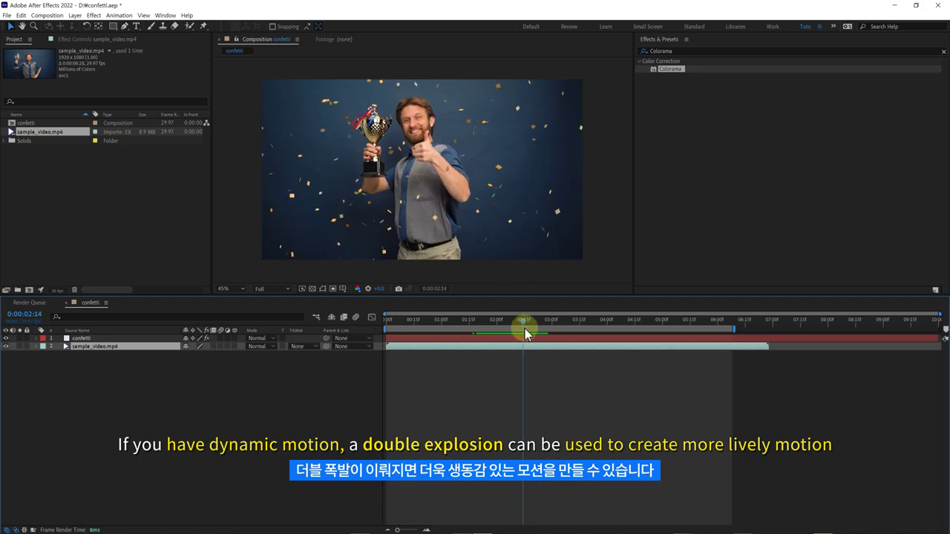
{"action": "left_click", "coordinate": [535, 338]}
{"action": "left_click", "coordinate": [31, 84]}
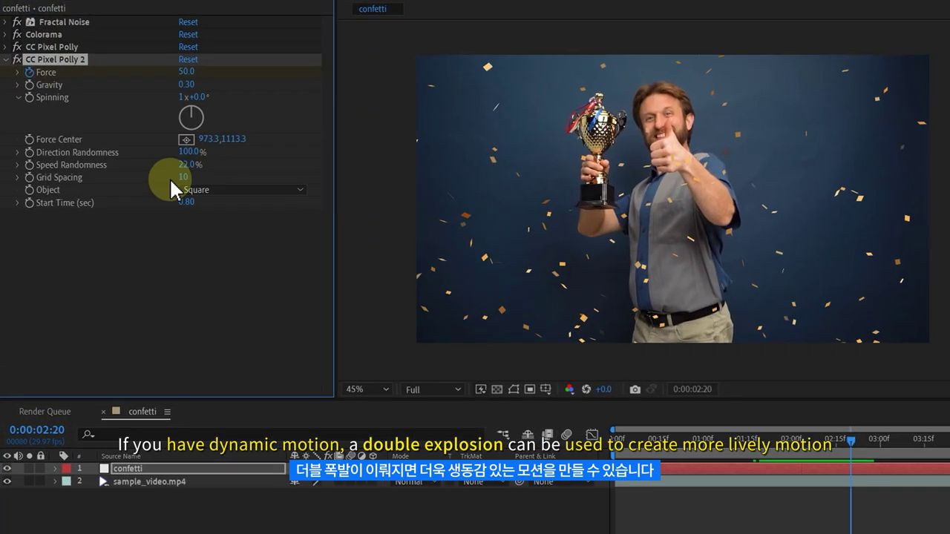
{"action": "left_click_drag", "start_coordinate": [119, 171], "coordinate": [147, 175]}
{"action": "left_click_drag", "start_coordinate": [232, 209], "coordinate": [333, 210]}
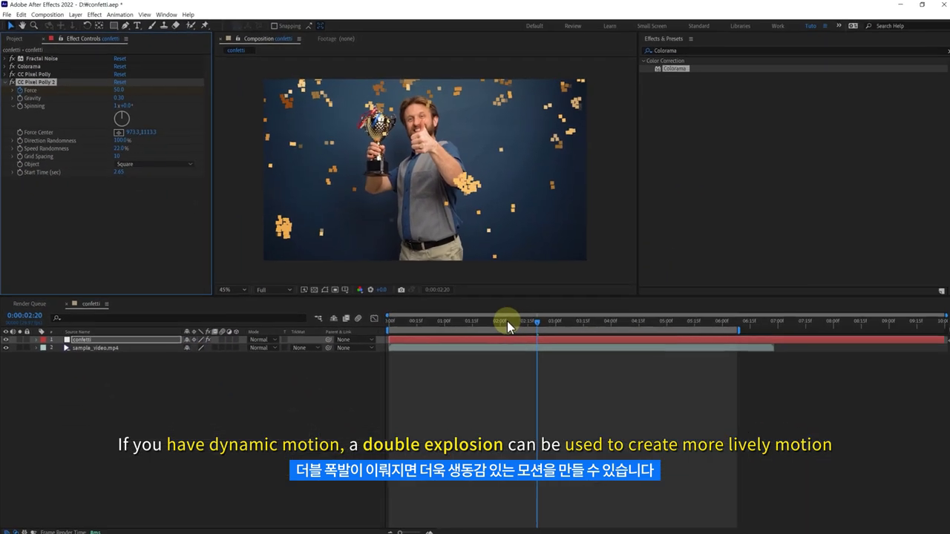
{"action": "left_click_drag", "start_coordinate": [508, 321], "coordinate": [547, 317]}
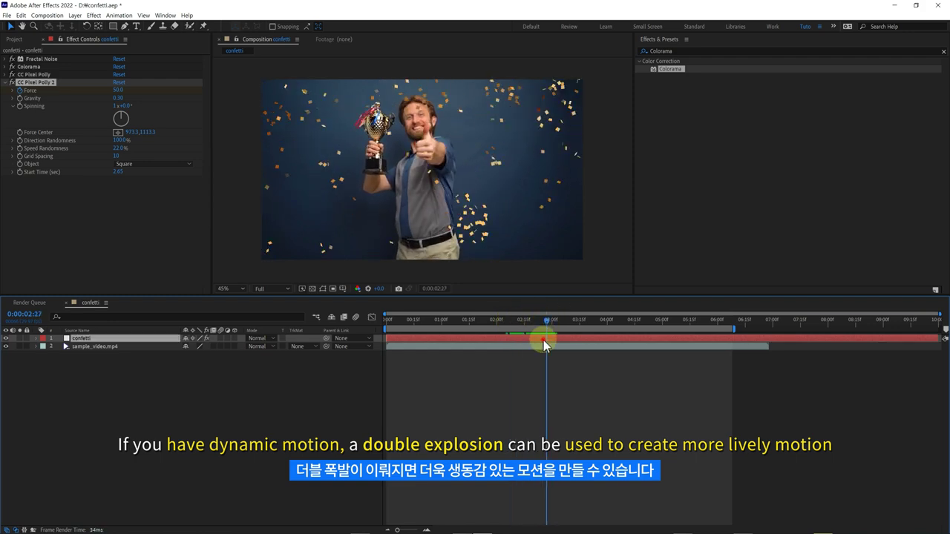
- Move the Colorama Output Cycle keyframes later, to about 0:00:02:27, matching the second burst
{"action": "left_click", "coordinate": [543, 340]}
{"action": "key", "text": "u"}
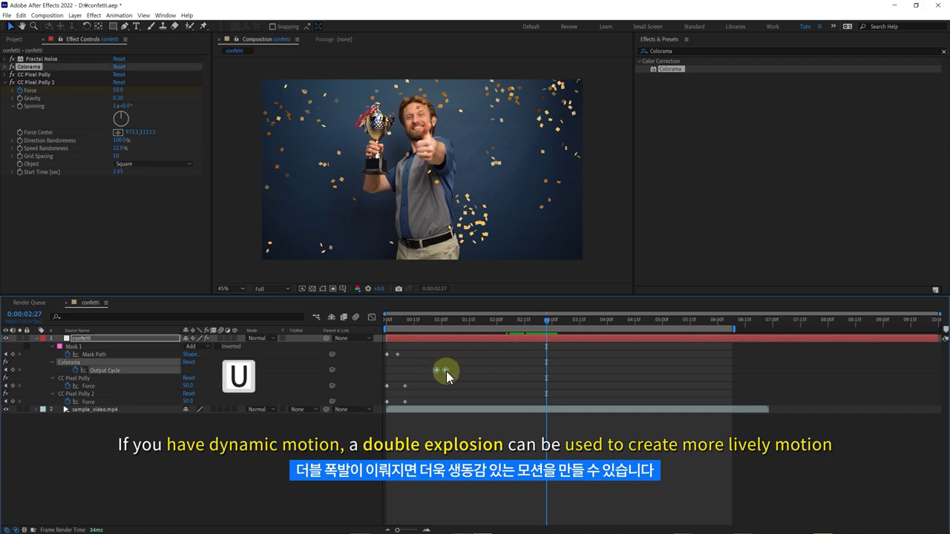
{"action": "left_click_drag", "start_coordinate": [446, 372], "coordinate": [547, 382]}
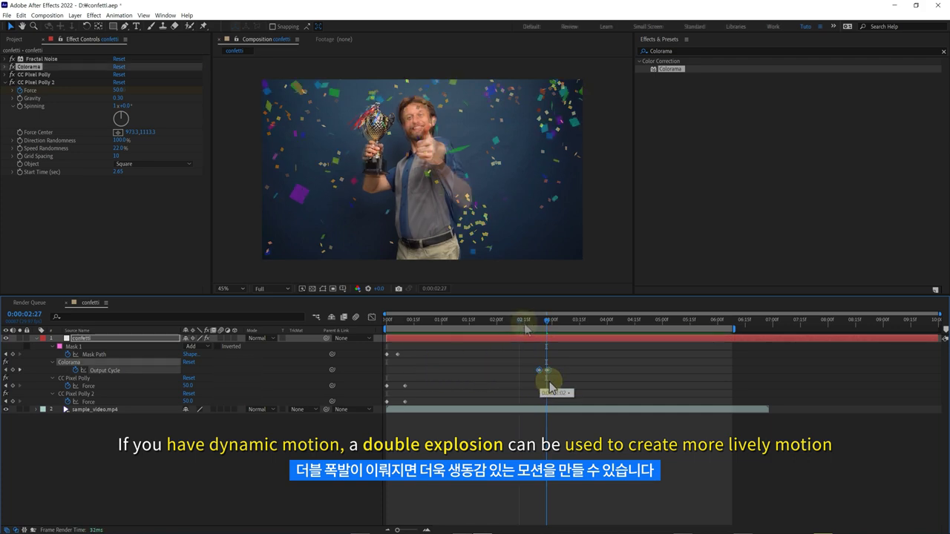
{"action": "mouse_move", "coordinate": [548, 322]}
{"action": "left_mouse_down"}
{"action": "mouse_move", "coordinate": [581, 324]}
{"action": "mouse_move", "coordinate": [518, 327]}
{"action": "mouse_move", "coordinate": [576, 327]}
{"action": "left_mouse_up"}
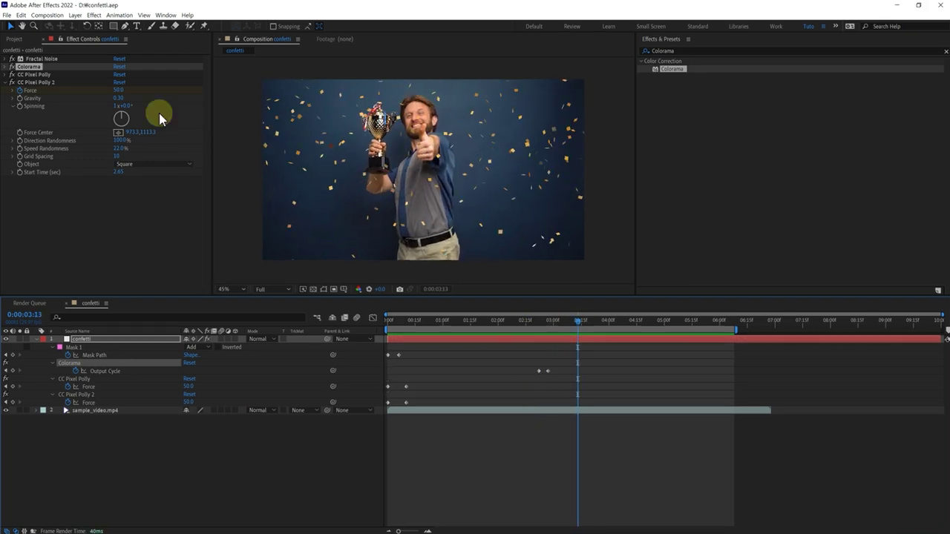
{"action": "left_click", "coordinate": [27, 59]}
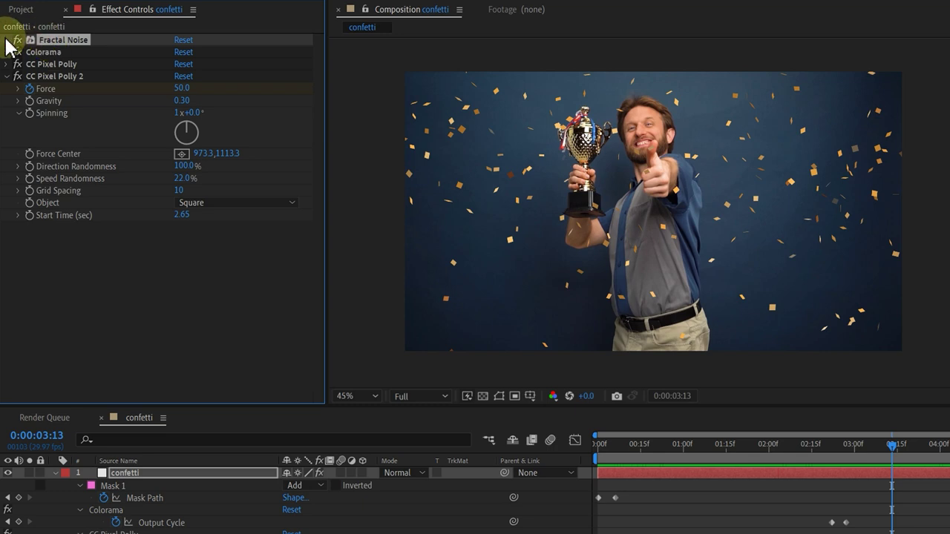
- Drive Fractal Noise Evolution with the expression time*250, then preview the confetti alone on black
{"action": "left_click", "coordinate": [6, 40]}
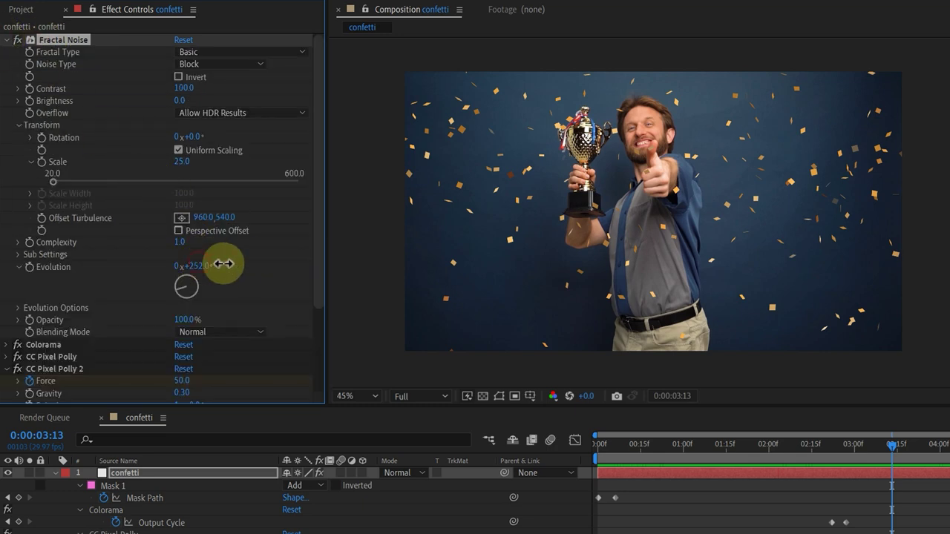
{"action": "mouse_move", "coordinate": [224, 264]}
{"action": "left_mouse_down"}
{"action": "mouse_move", "coordinate": [351, 277]}
{"action": "mouse_move", "coordinate": [227, 269]}
{"action": "left_mouse_up"}
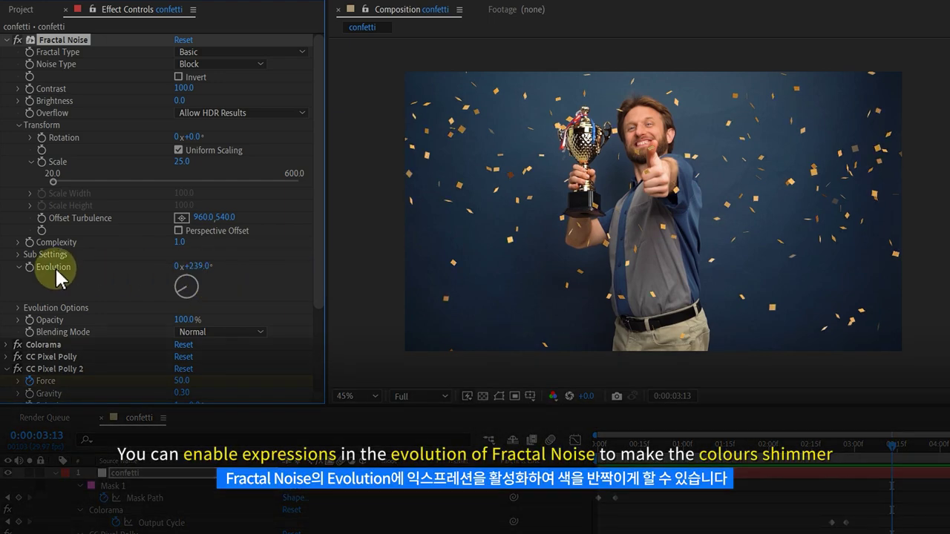
{"action": "left_click", "coordinate": [31, 267], "text": "alt"}
{"action": "type", "text": "ti"}
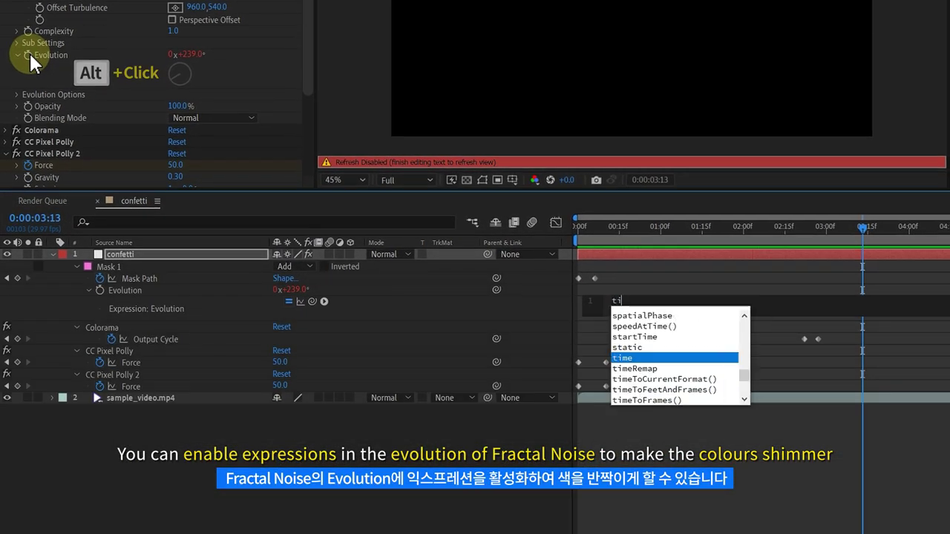
{"action": "type", "text": "me*250"}
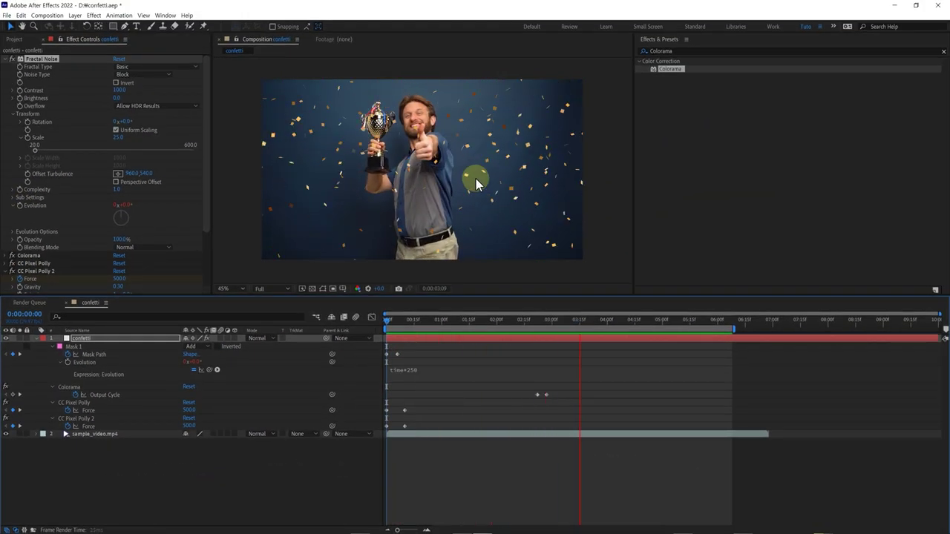
{"action": "left_click_drag", "start_coordinate": [500, 321], "coordinate": [522, 344]}
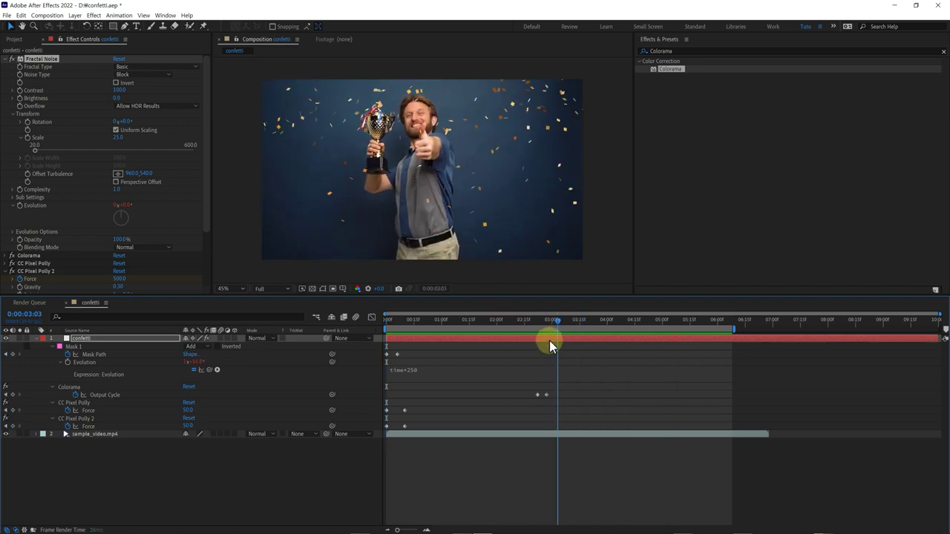
{"action": "left_click", "coordinate": [374, 132]}
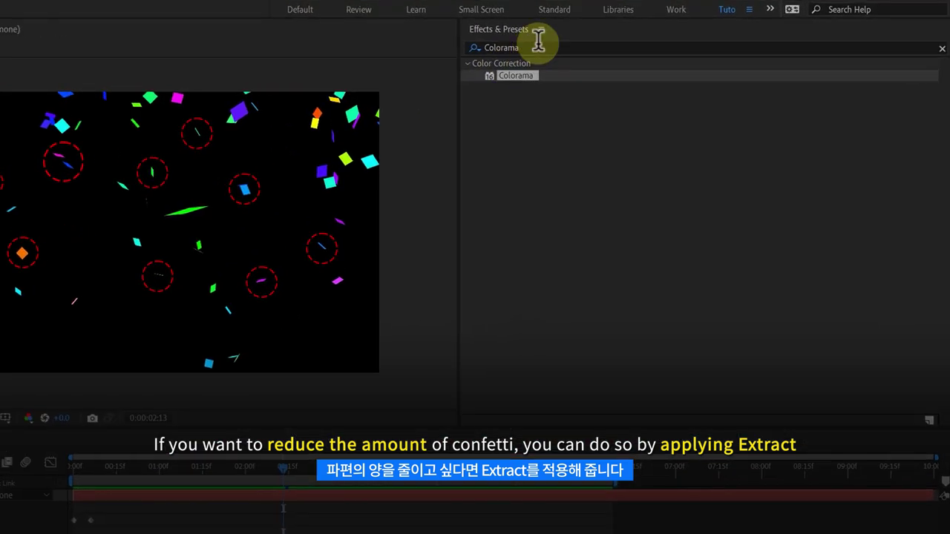
- Apply Extract to the confetti, place it above Colorama, and lower its Black Point
{"action": "left_click", "coordinate": [680, 52]}
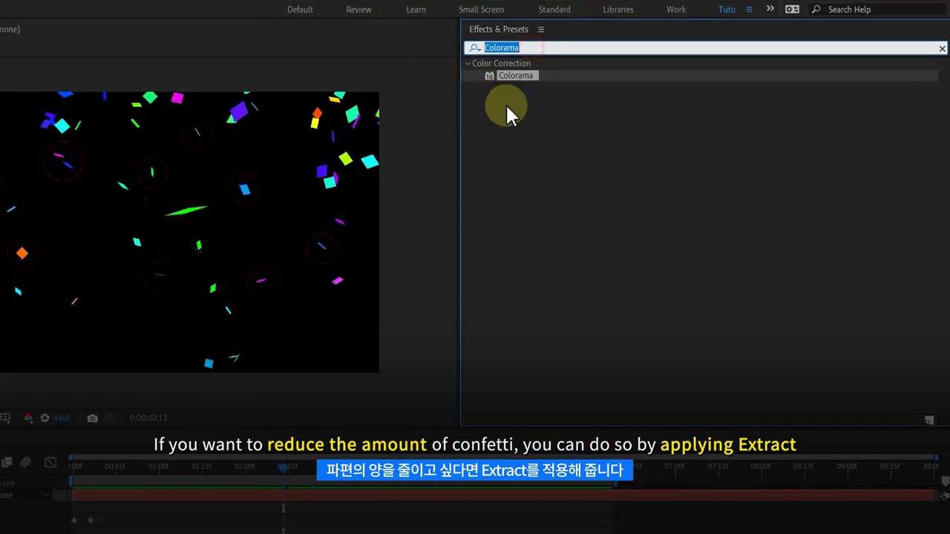
{"action": "type", "text": "Extract"}
{"action": "left_click", "coordinate": [506, 114]}
{"action": "left_click_drag", "start_coordinate": [511, 123], "coordinate": [421, 188]}
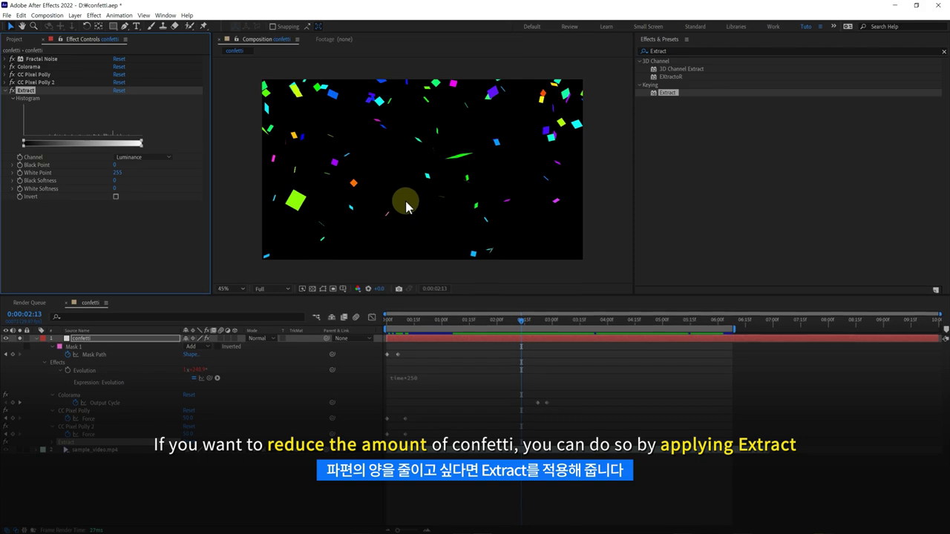
{"action": "mouse_move", "coordinate": [25, 90]}
{"action": "left_mouse_down"}
{"action": "mouse_move", "coordinate": [40, 68]}
{"action": "mouse_move", "coordinate": [57, 74]}
{"action": "left_mouse_up"}
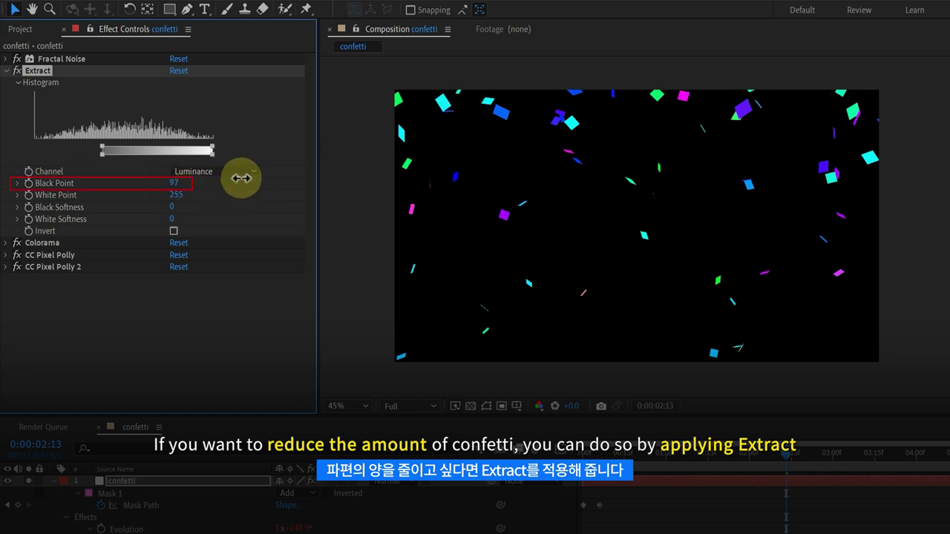
{"action": "left_click_drag", "start_coordinate": [258, 173], "coordinate": [239, 177]}
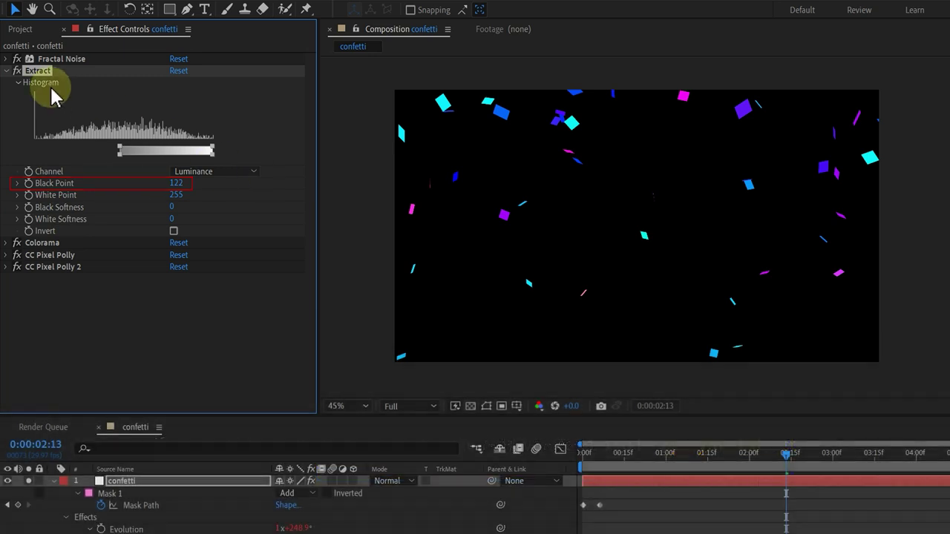
- Set Colorama's Cycle Repetitions to 5
{"action": "left_click", "coordinate": [8, 72]}
{"action": "left_click", "coordinate": [11, 83]}
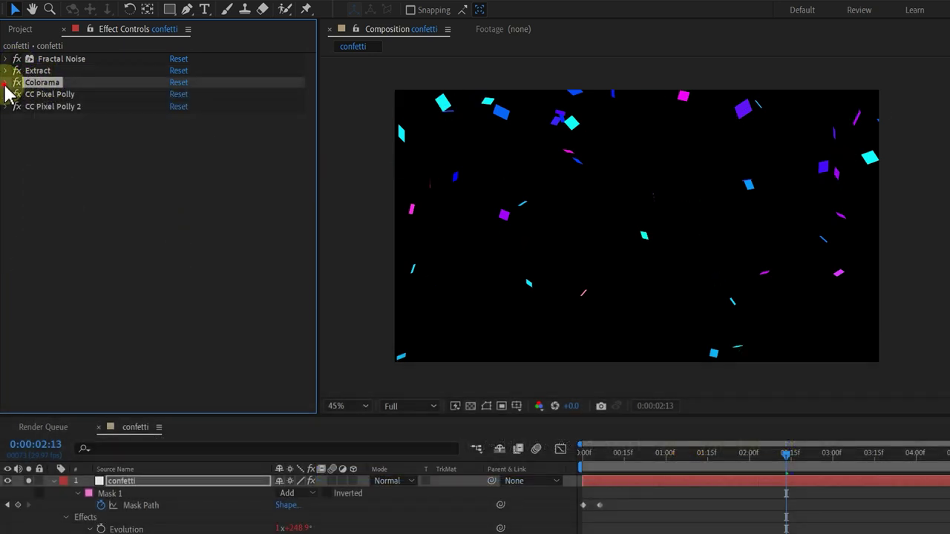
{"action": "left_click", "coordinate": [6, 82]}
{"action": "type", "text": "5"}
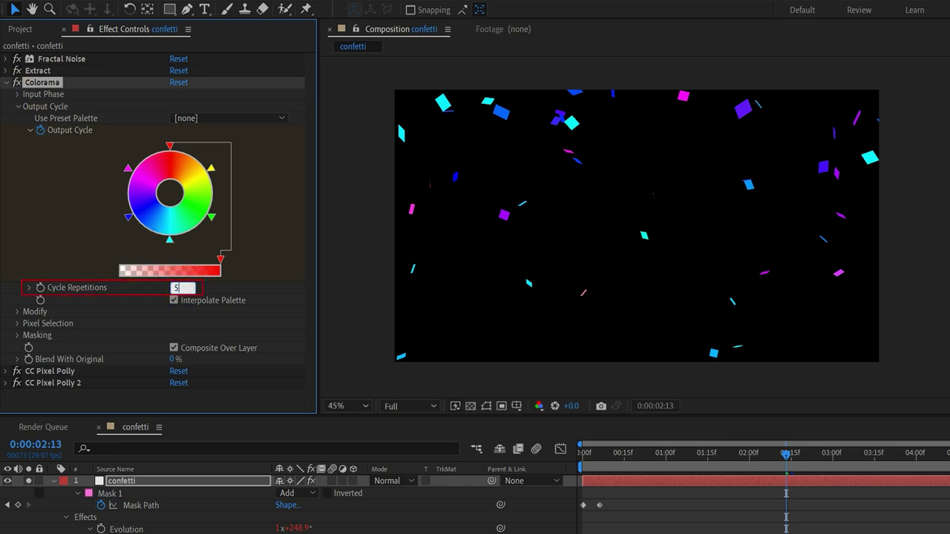
{"action": "left_click", "coordinate": [7, 82]}
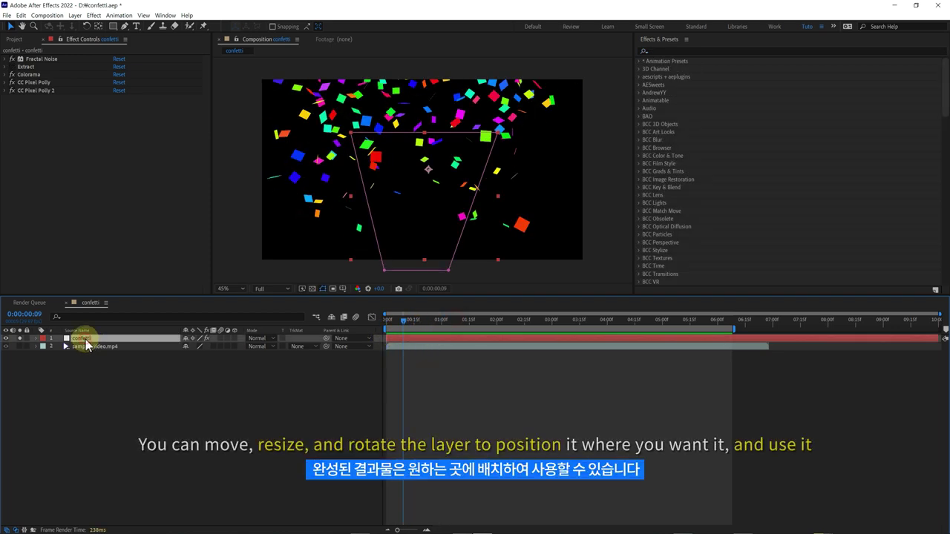
- Rotate the confetti layer, move it to the lower right, and set Pixel Polly's Force Center there
{"action": "left_click_drag", "start_coordinate": [197, 351], "coordinate": [170, 345]}
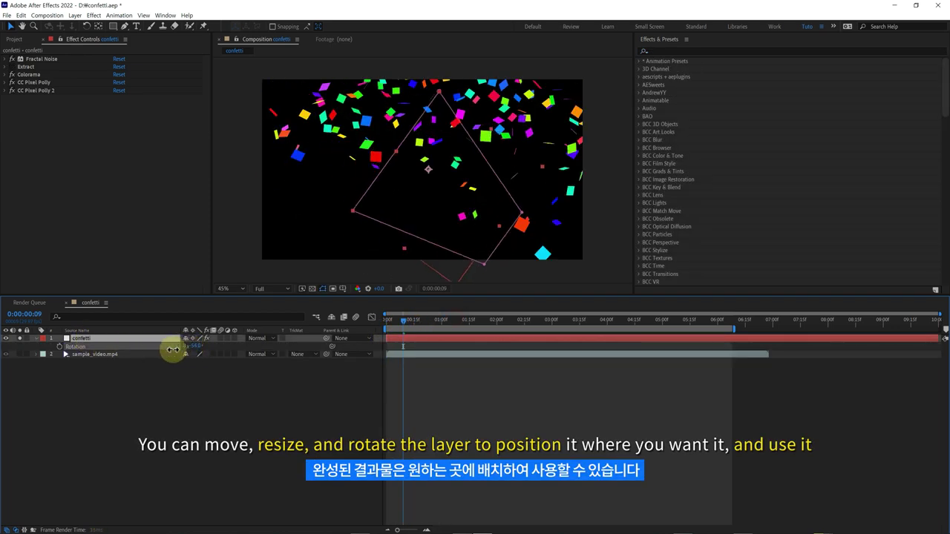
{"action": "left_click_drag", "start_coordinate": [453, 182], "coordinate": [539, 217]}
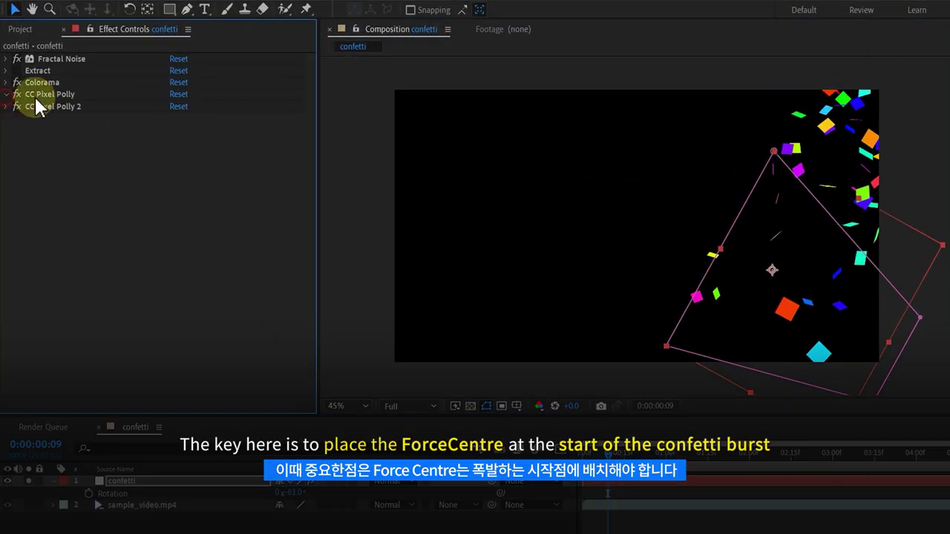
{"action": "left_click", "coordinate": [45, 94]}
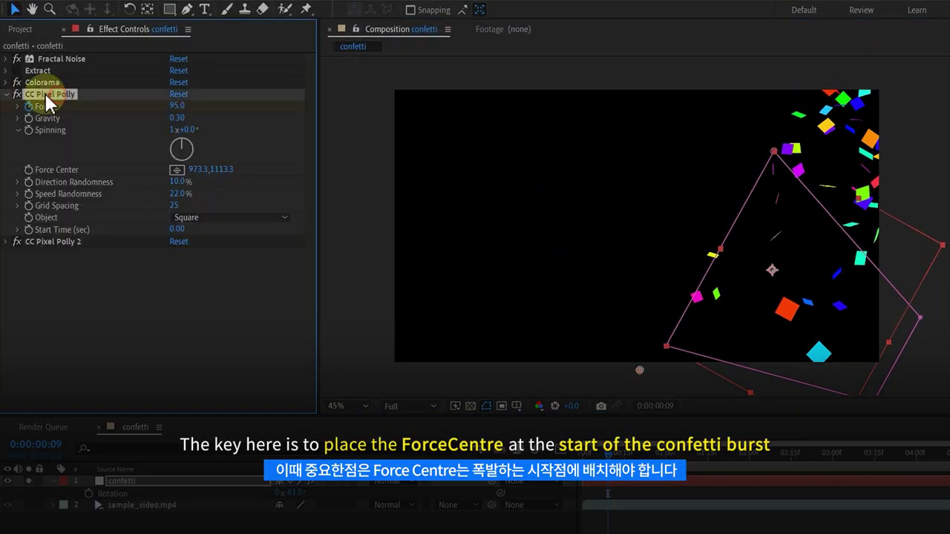
{"action": "left_click", "coordinate": [177, 170]}
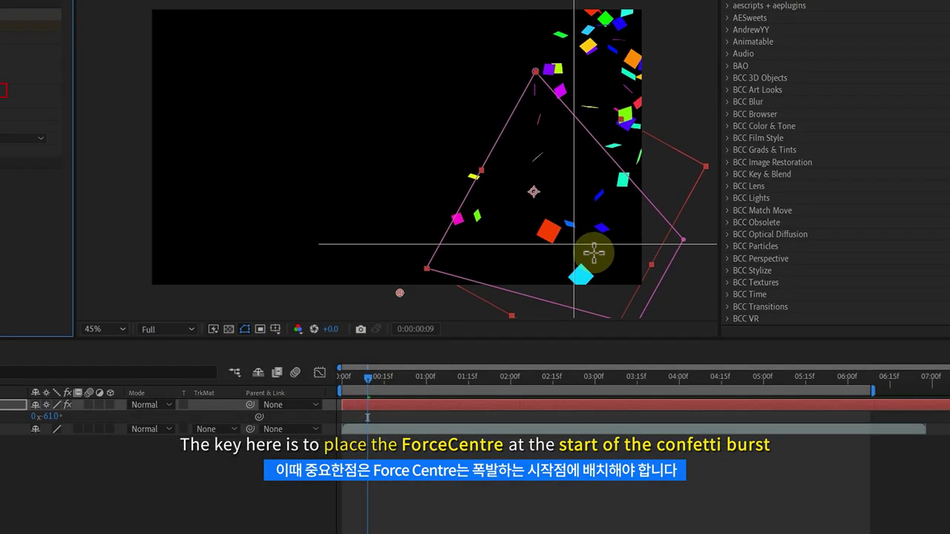
{"action": "left_click", "coordinate": [585, 263]}
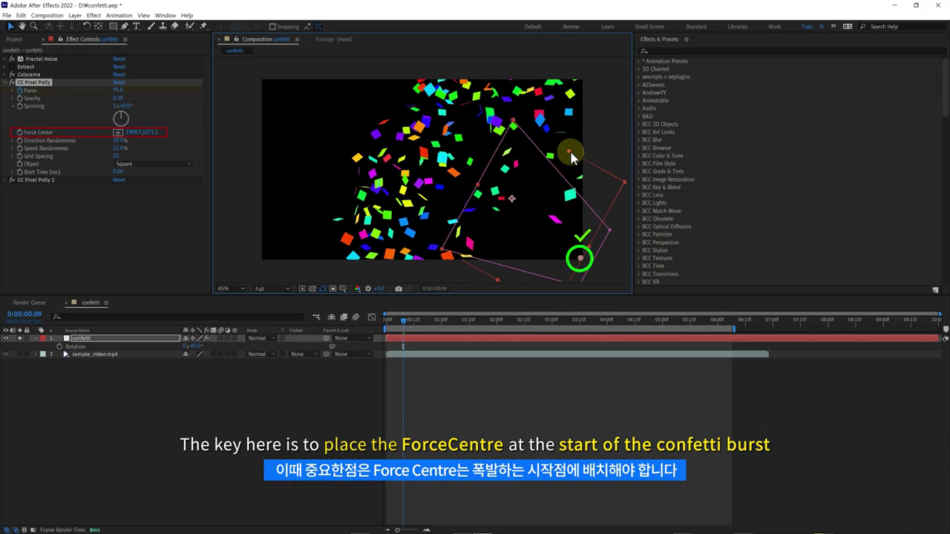
{"action": "left_click_drag", "start_coordinate": [571, 157], "coordinate": [553, 245]}
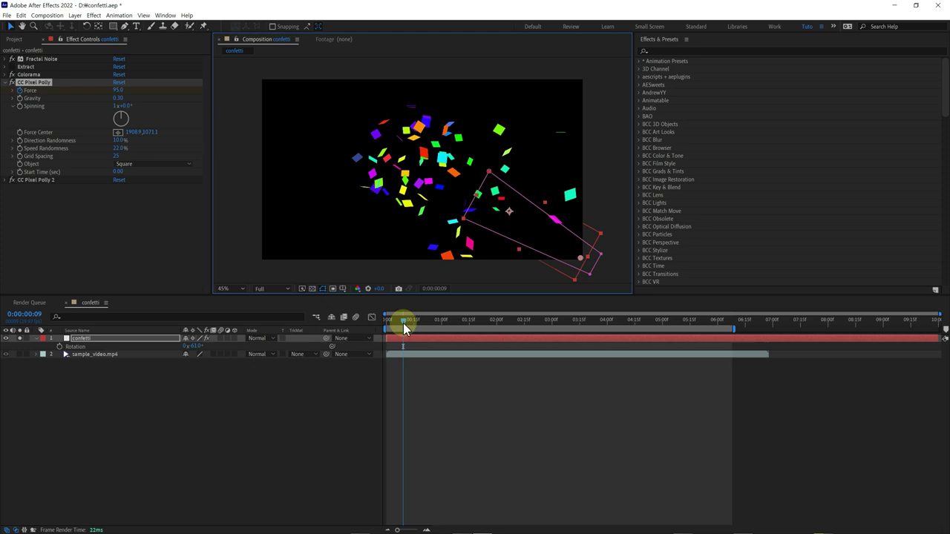
- Play the corner burst from the start and step through it to check timing
{"action": "left_click_drag", "start_coordinate": [403, 323], "coordinate": [389, 327]}
{"action": "left_click", "coordinate": [408, 381]}
{"action": "key", "text": "space"}
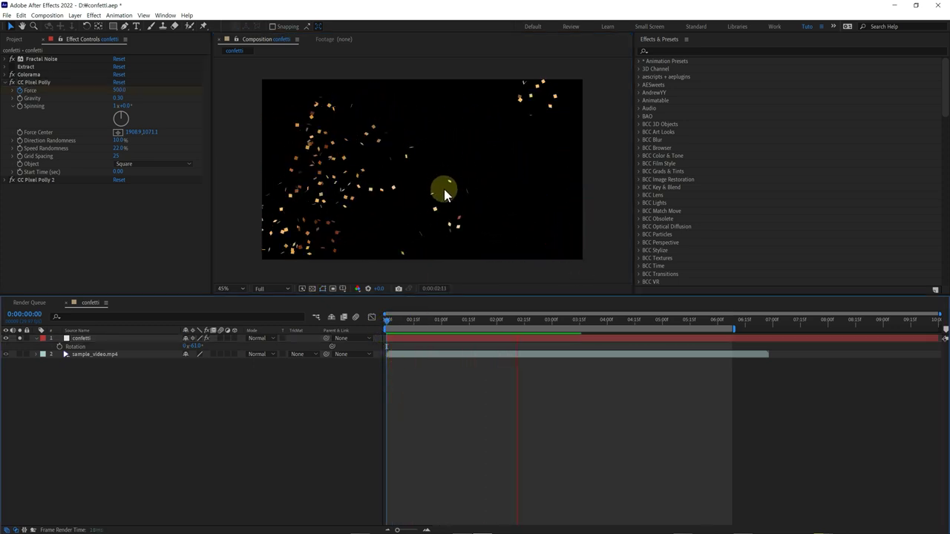
{"action": "mouse_move", "coordinate": [415, 324]}
{"action": "left_mouse_down"}
{"action": "mouse_move", "coordinate": [476, 339]}
{"action": "mouse_move", "coordinate": [465, 345]}
{"action": "left_mouse_up"}
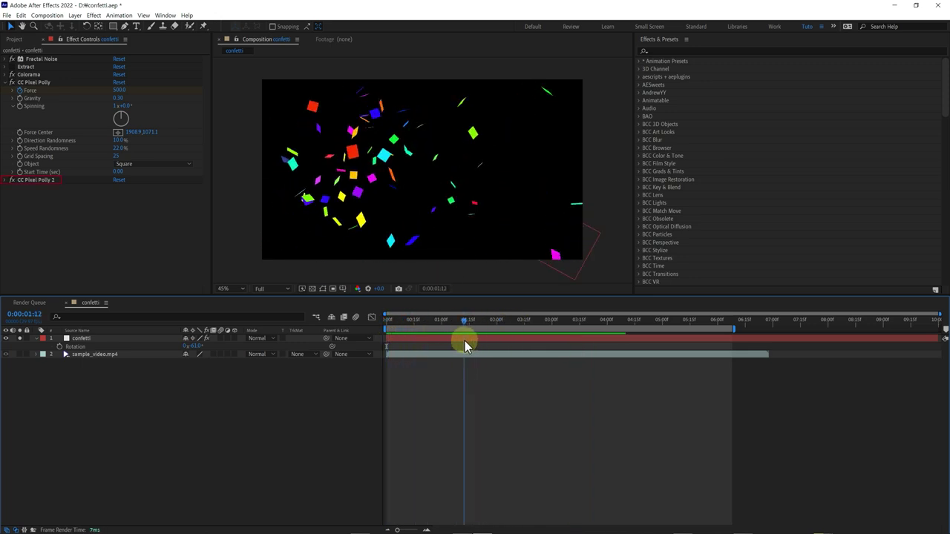
- Start CC Pixel Polly 2 at 1 second, shift the Colorama keyframes earlier, and replay from the start
{"action": "left_click", "coordinate": [44, 182]}
{"action": "type", "text": "1"}
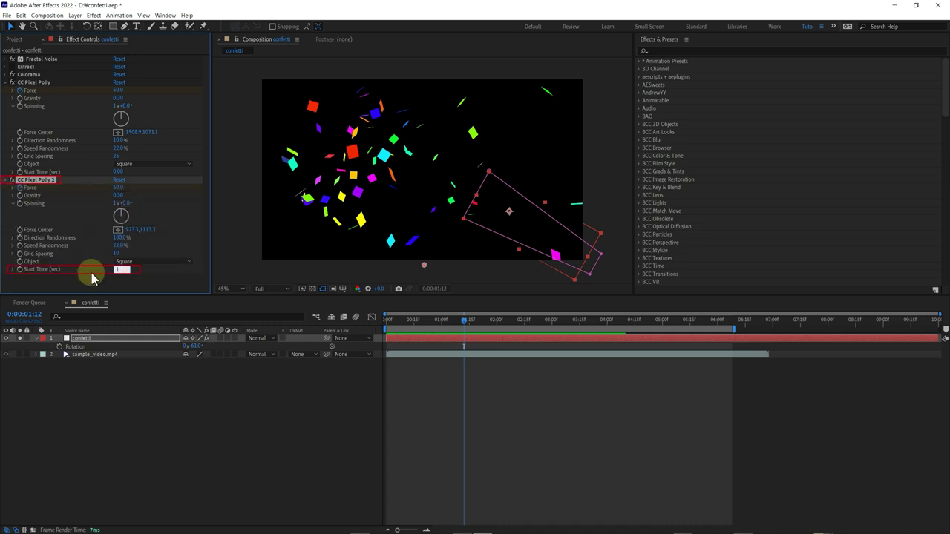
{"action": "key", "text": "Return"}
{"action": "key", "text": "u"}
{"action": "left_click_drag", "start_coordinate": [472, 372], "coordinate": [448, 384]}
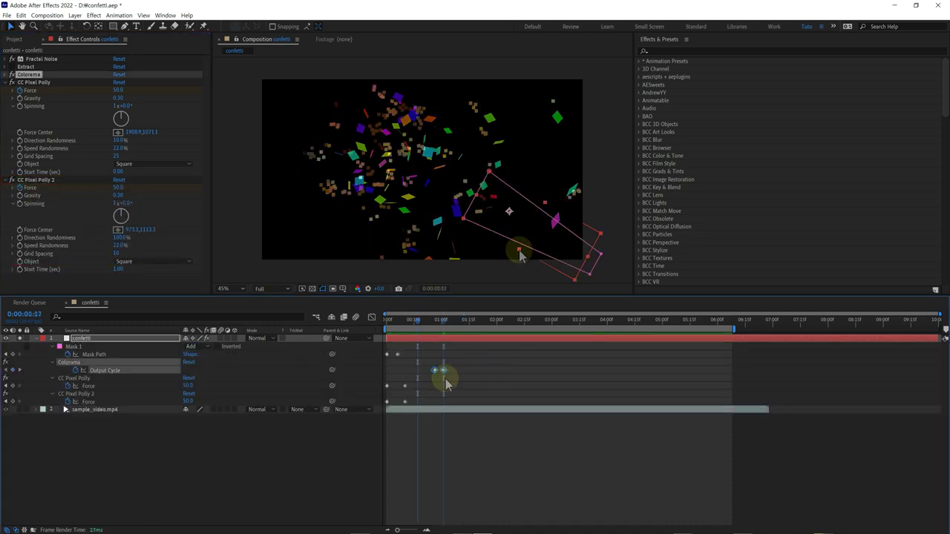
{"action": "left_click", "coordinate": [509, 267]}
{"action": "key", "text": "Home"}
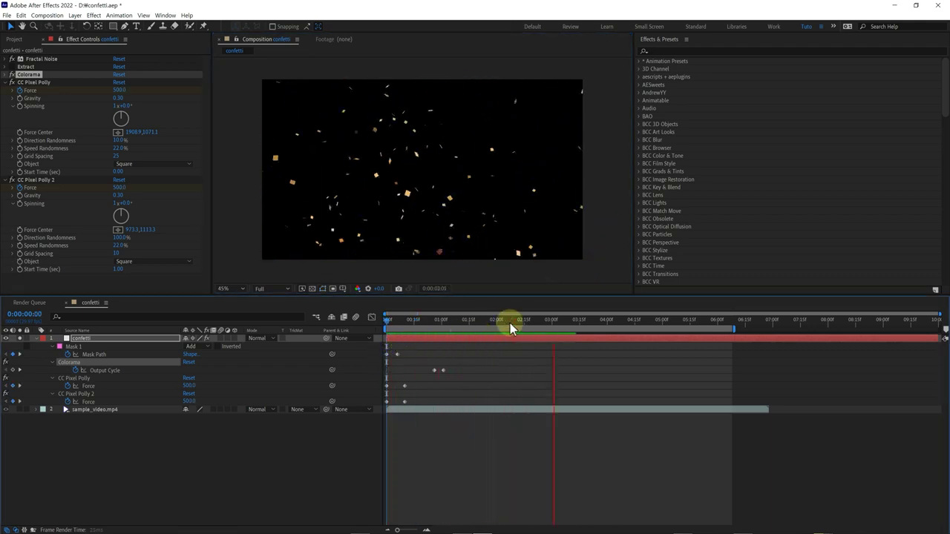
{"action": "key", "text": "space"}
{"action": "key", "text": "space"}
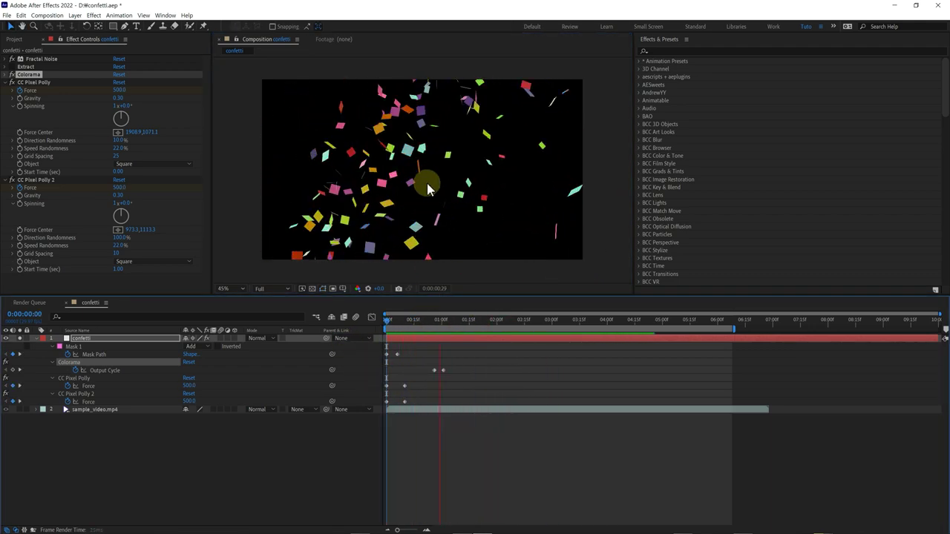